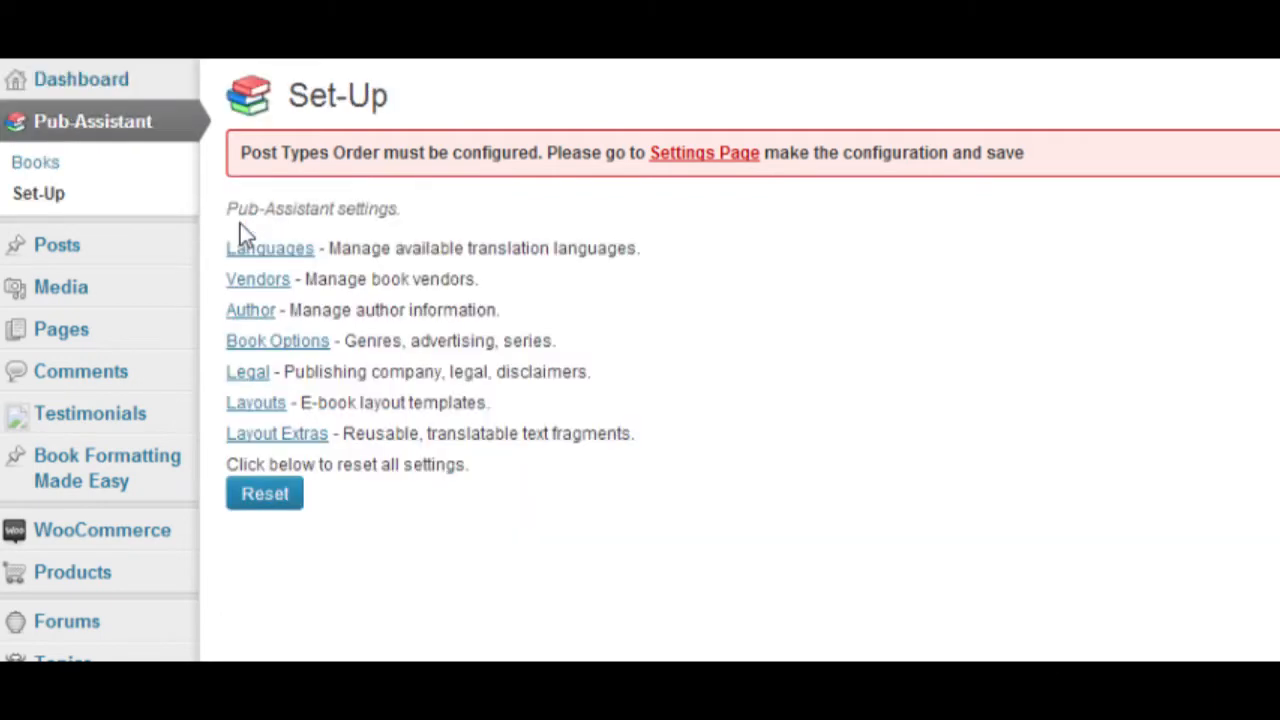
# Select German in the list of available translation languages, and return to the Set-Up page without adding or saving it
pyautogui.click(278, 258)
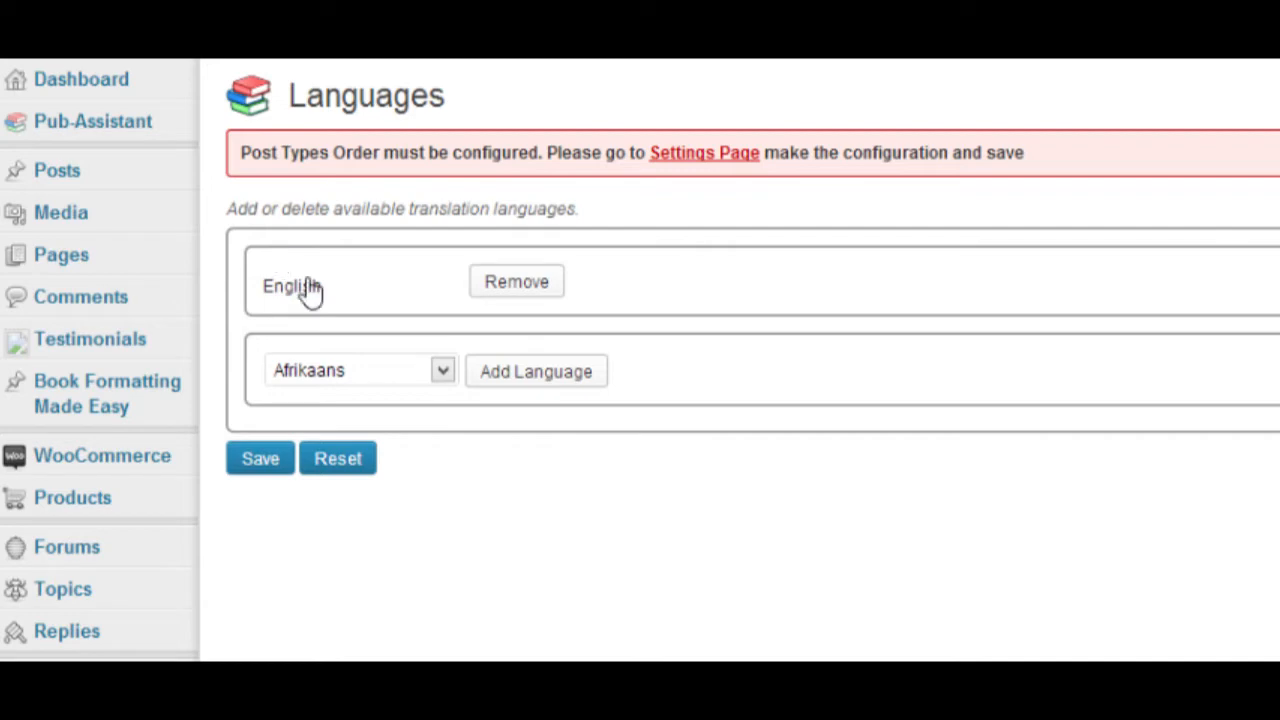
pyautogui.click(440, 370)
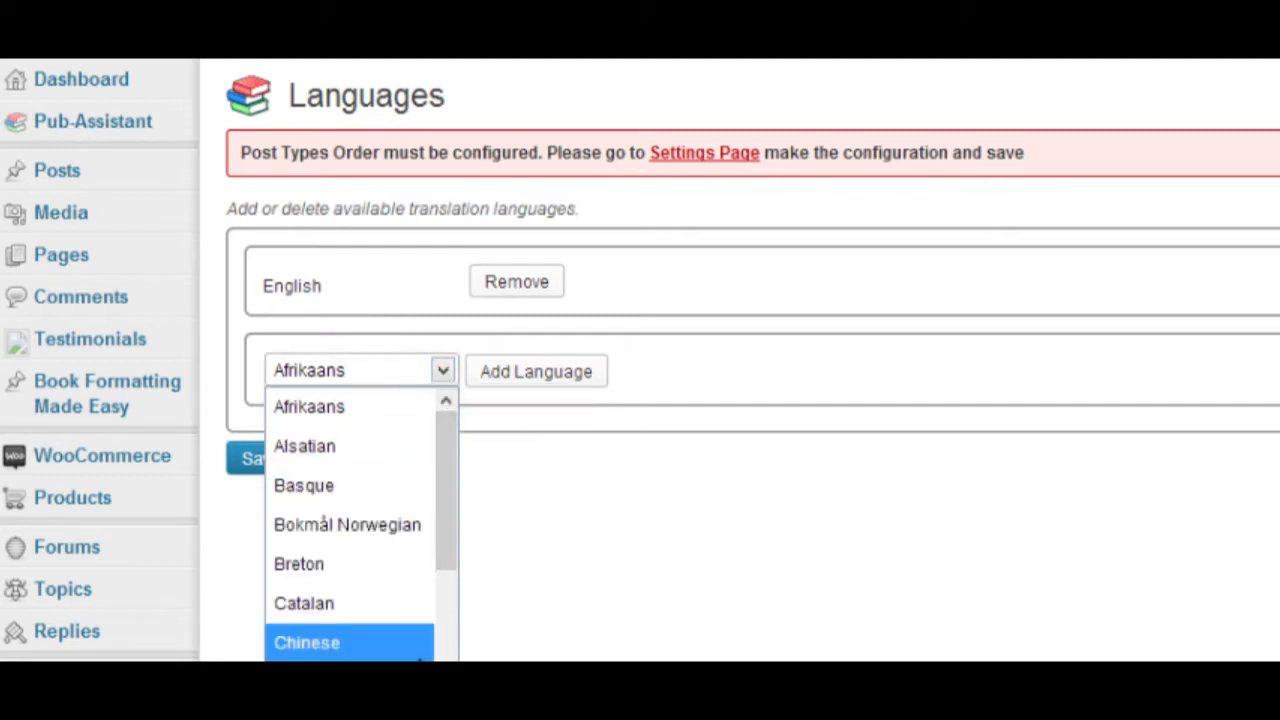
pyautogui.moveTo(451, 531); pyautogui.dragTo(437, 603)
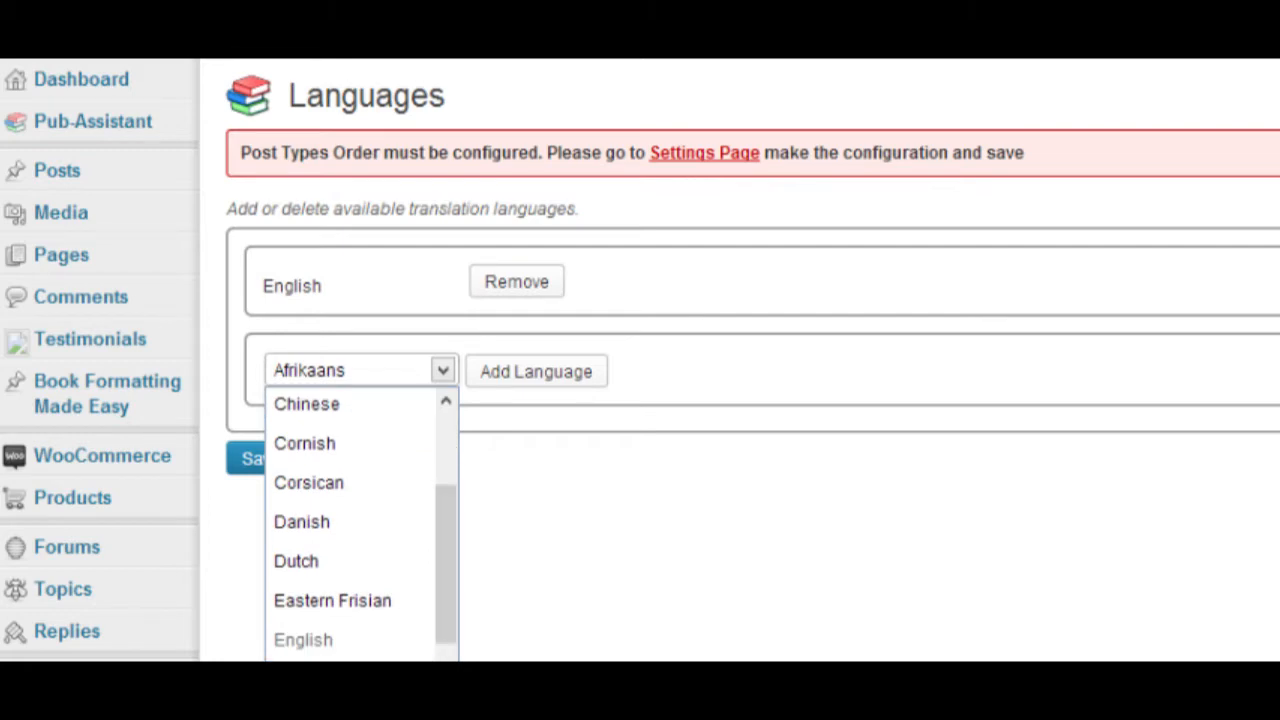
pyautogui.click(305, 712)
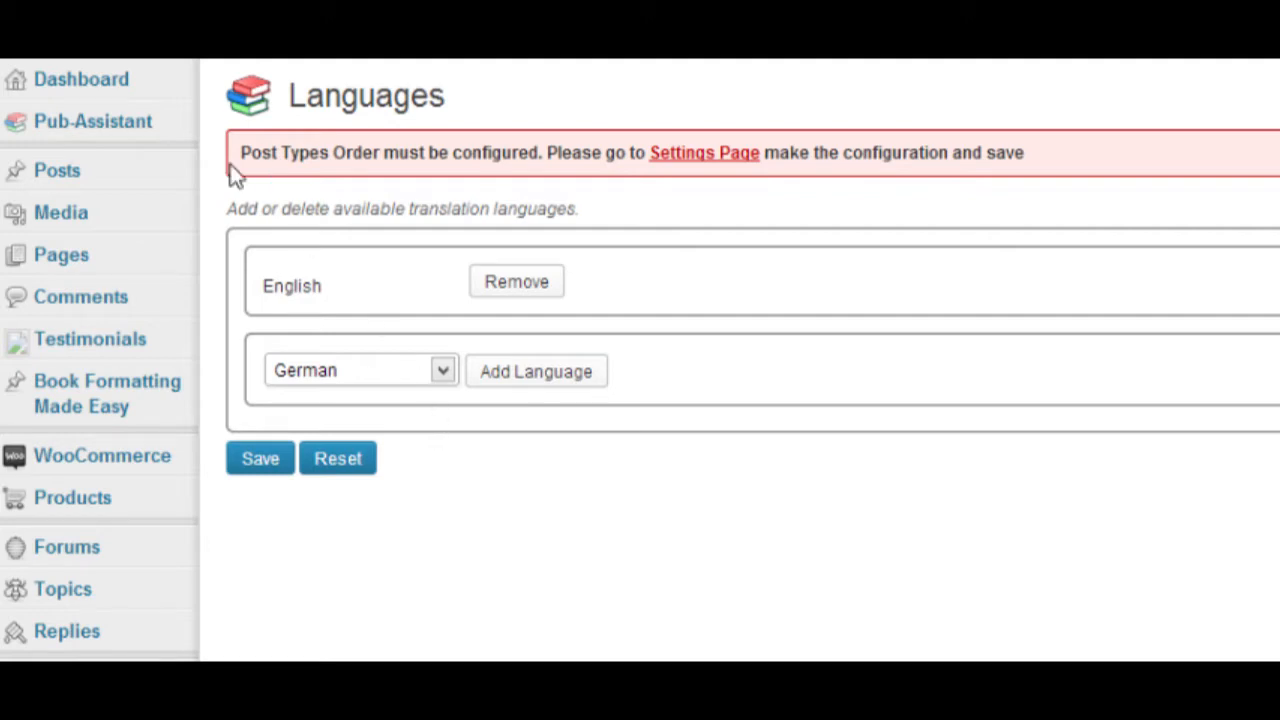
pyautogui.moveTo(150, 126)
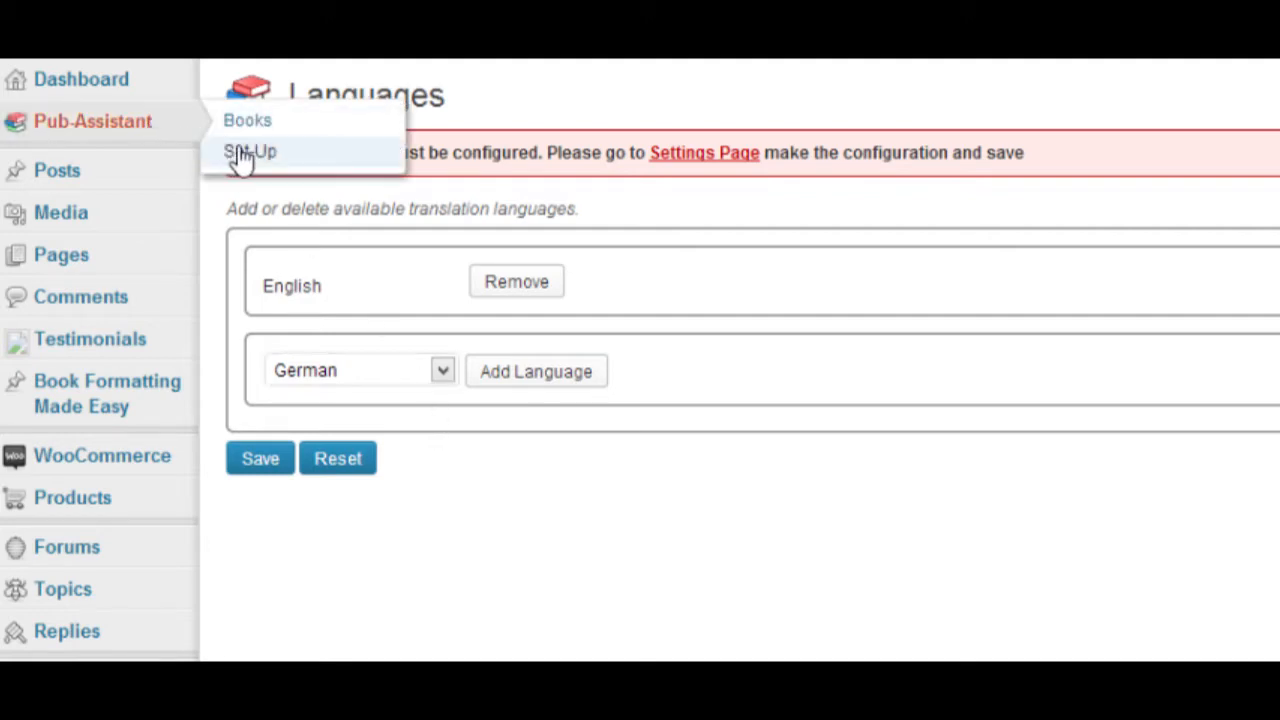
pyautogui.click(240, 150)
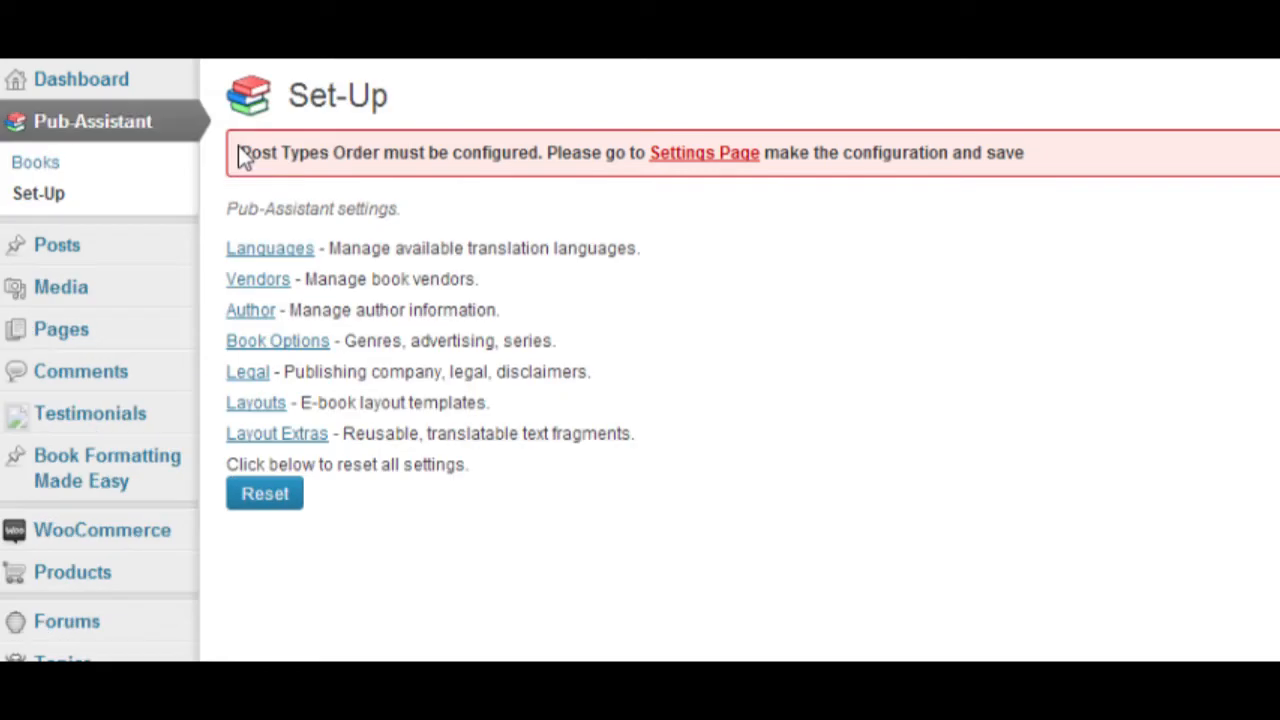
# Open the book vendors settings and save a first vendor named Amazon
pyautogui.click(258, 281)
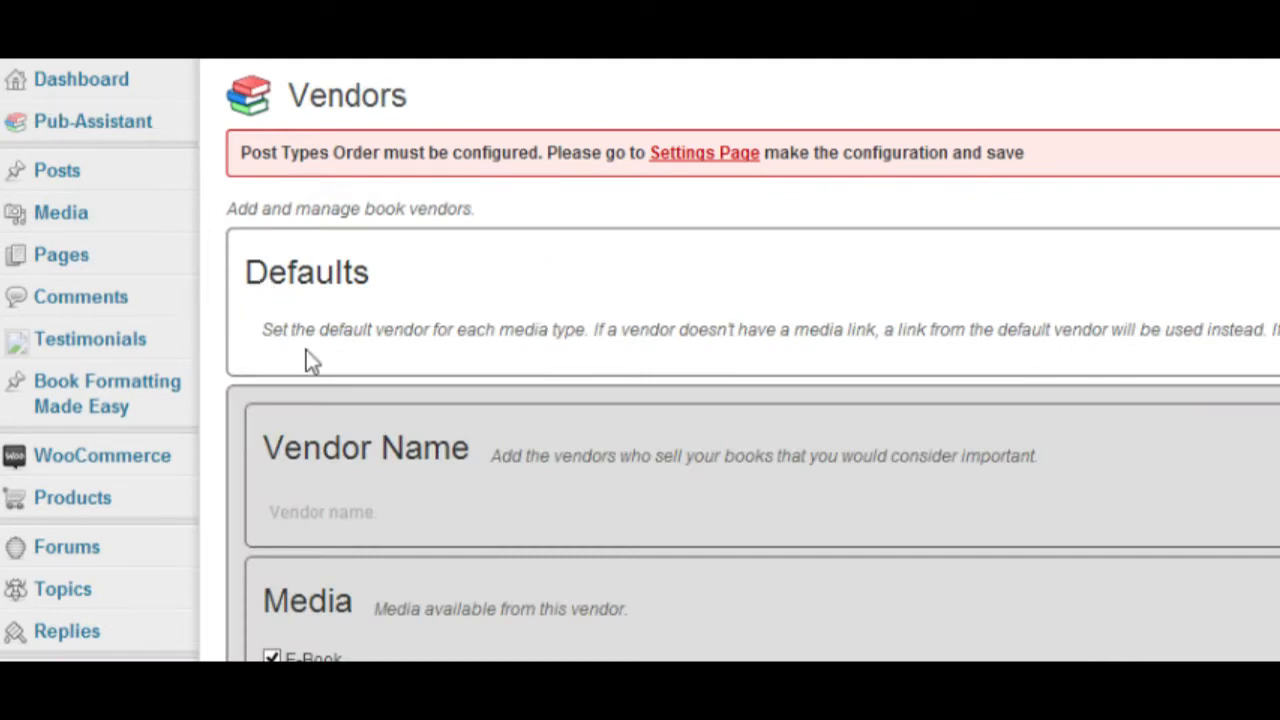
pyautogui.click(344, 511)
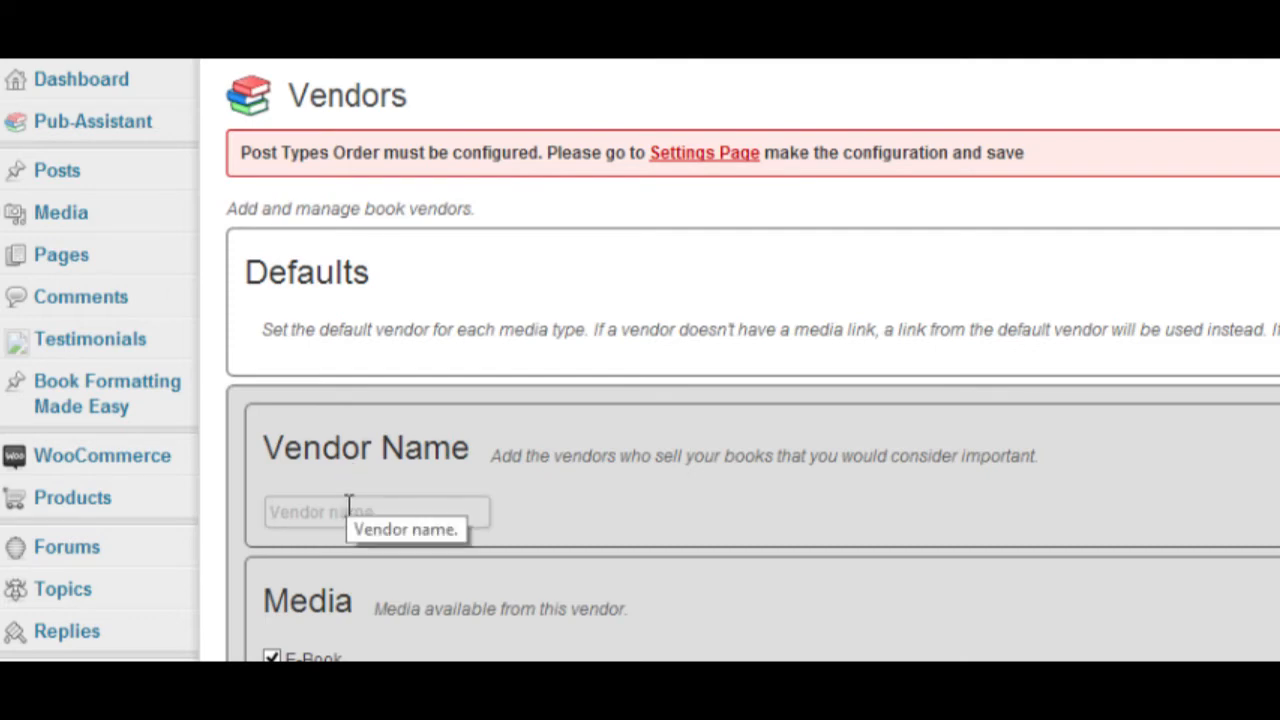
pyautogui.write('Amazon')
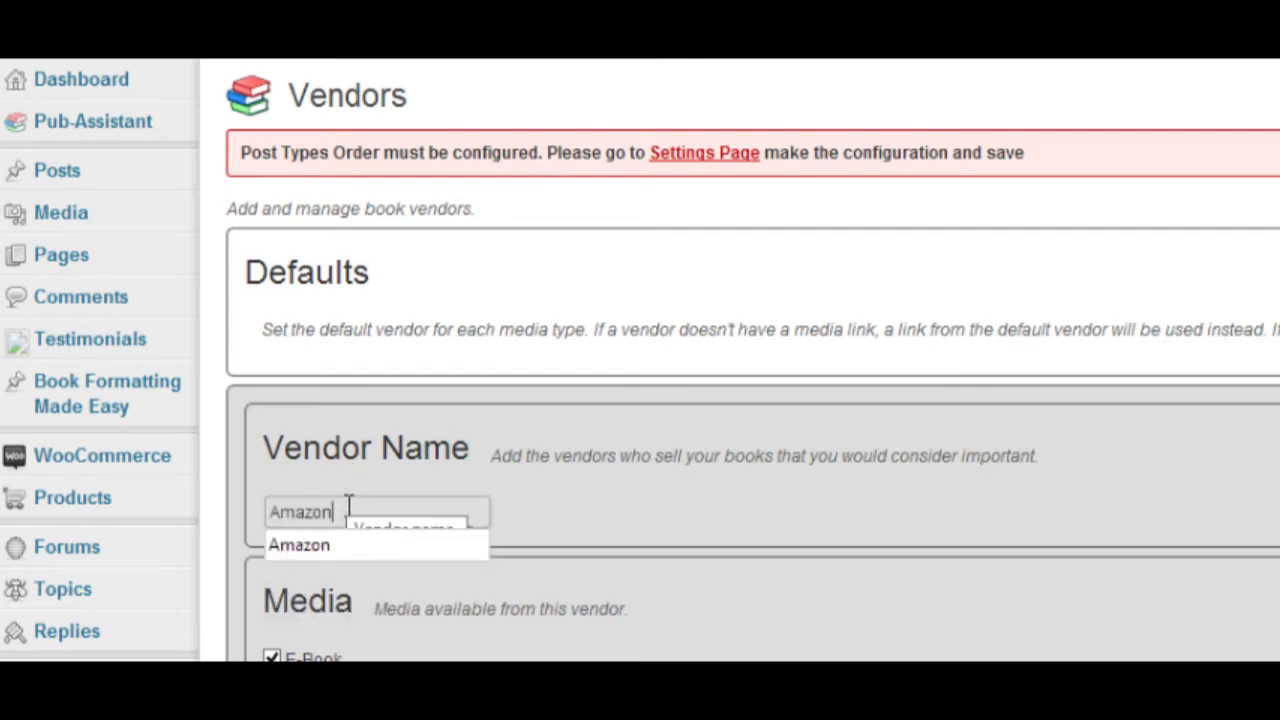
pyautogui.press('Return')
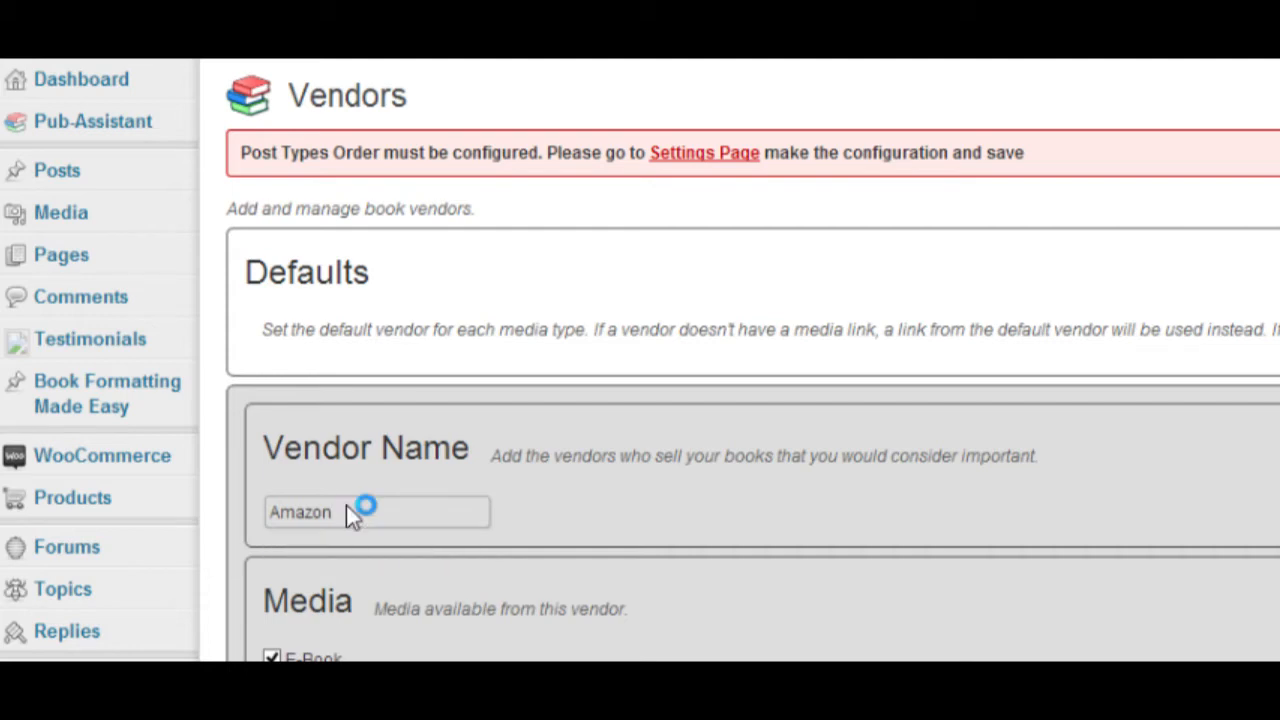
# Exclude Paperback and Hardcover from Amazon's available media, keeping E-Book and Audiobook
pyautogui.scroll(-2, 700, 620)
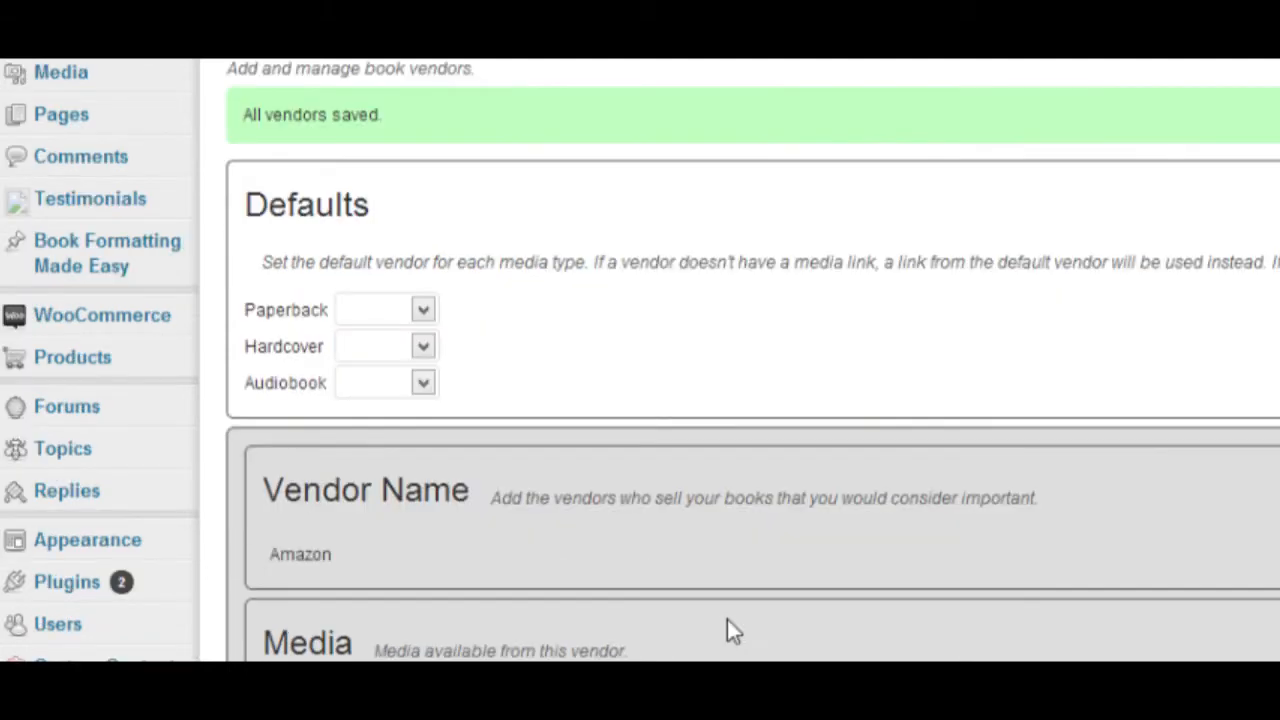
pyautogui.scroll(-2, 727, 630)
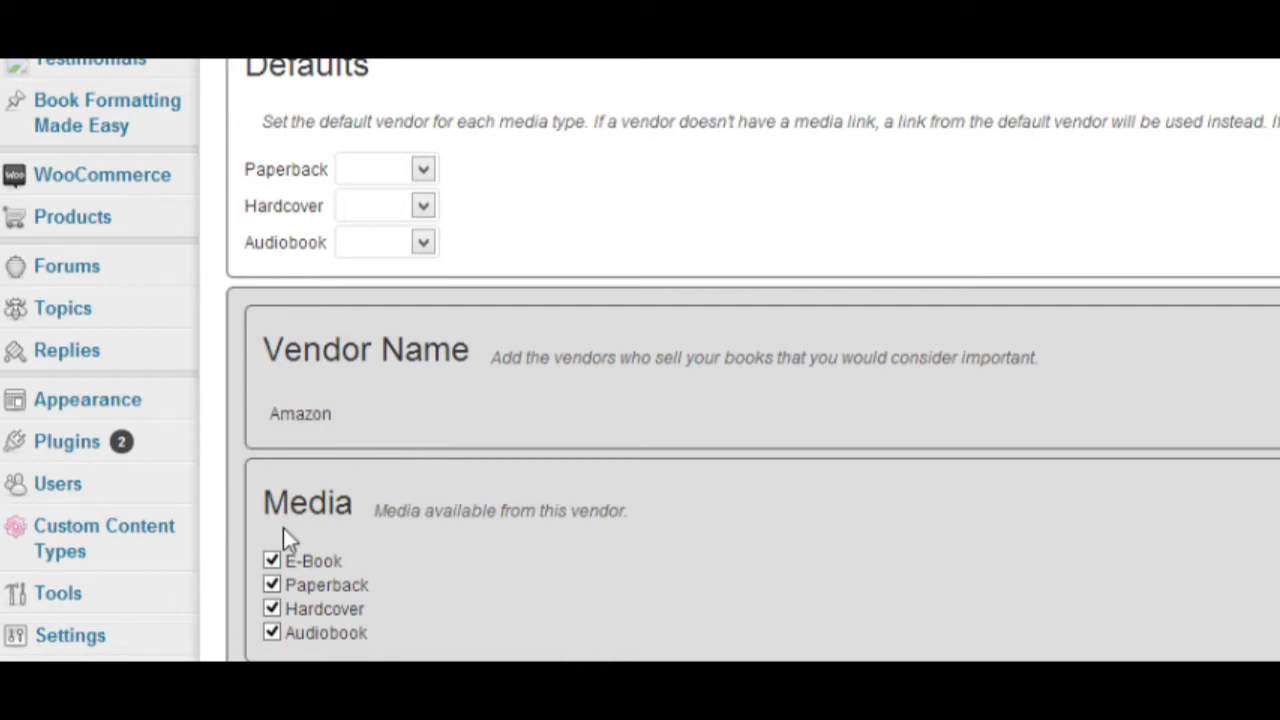
pyautogui.click(279, 589)
pyautogui.click(277, 609)
# Name the empty vendor entry below Amazon Google Books
pyautogui.scroll(-3, 580, 630)
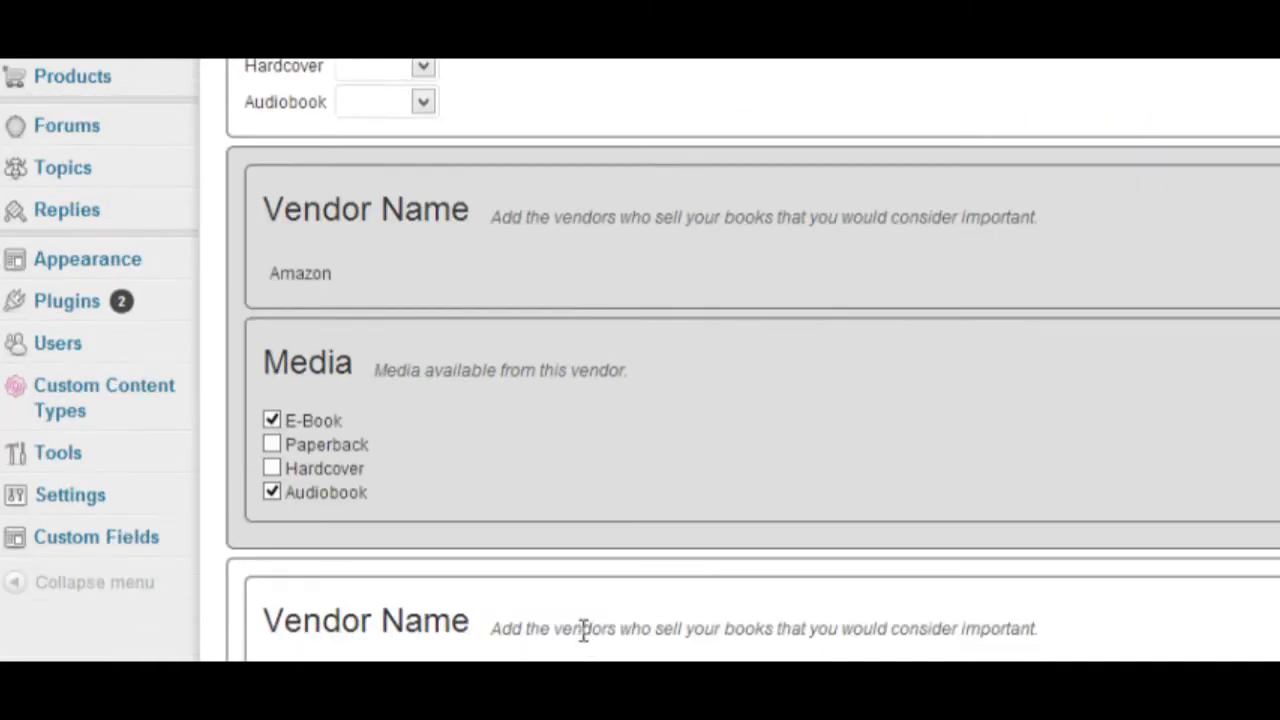
pyautogui.scroll(-3, 584, 628)
pyautogui.click(443, 546)
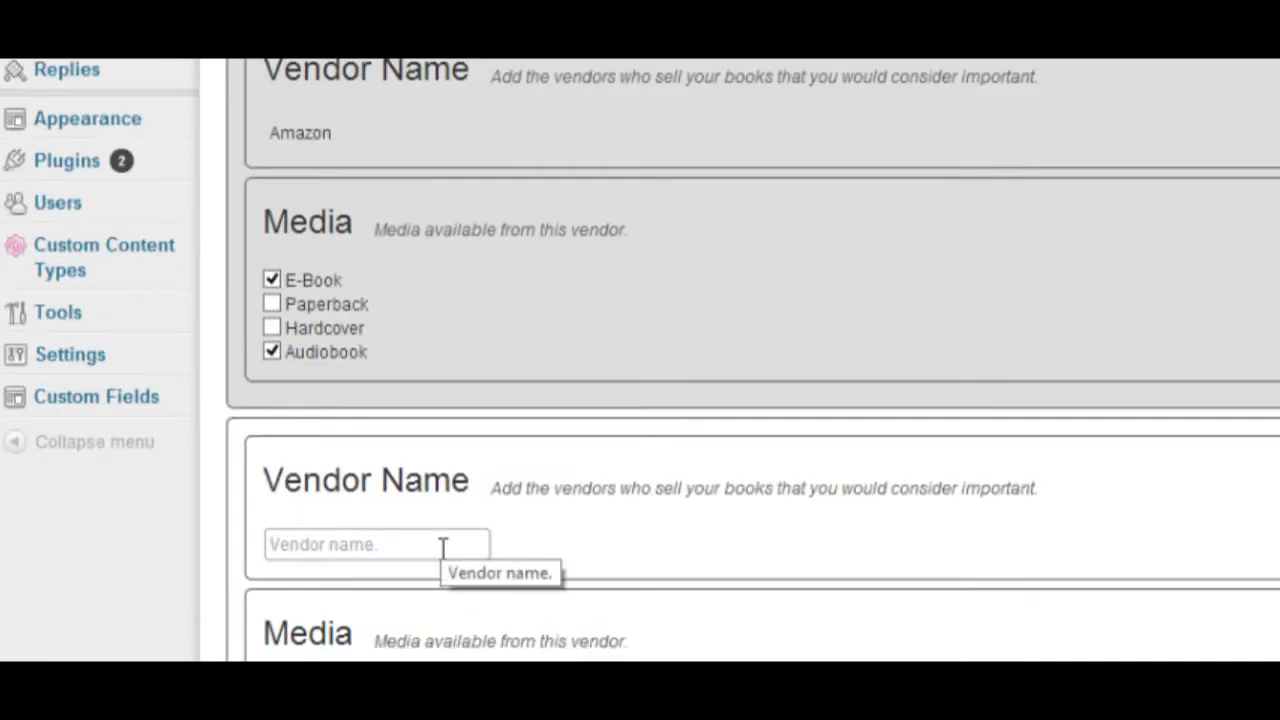
pyautogui.write('Go')
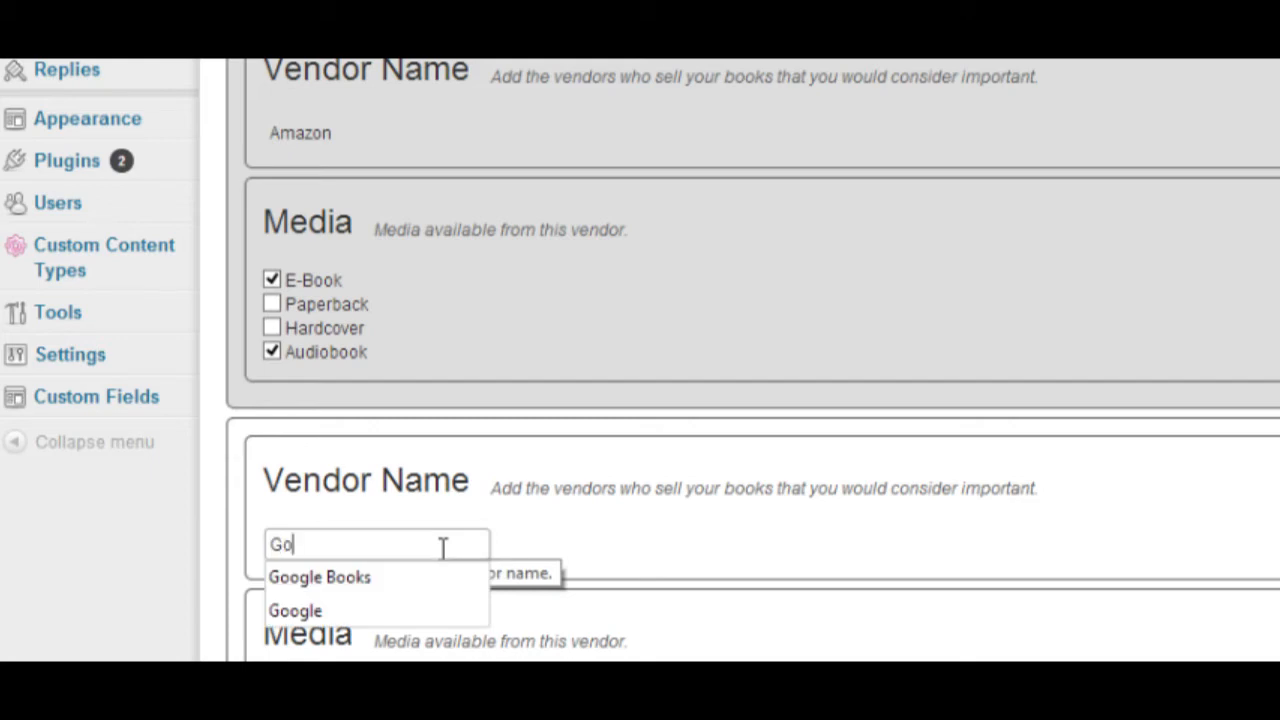
pyautogui.write('ogle Books')
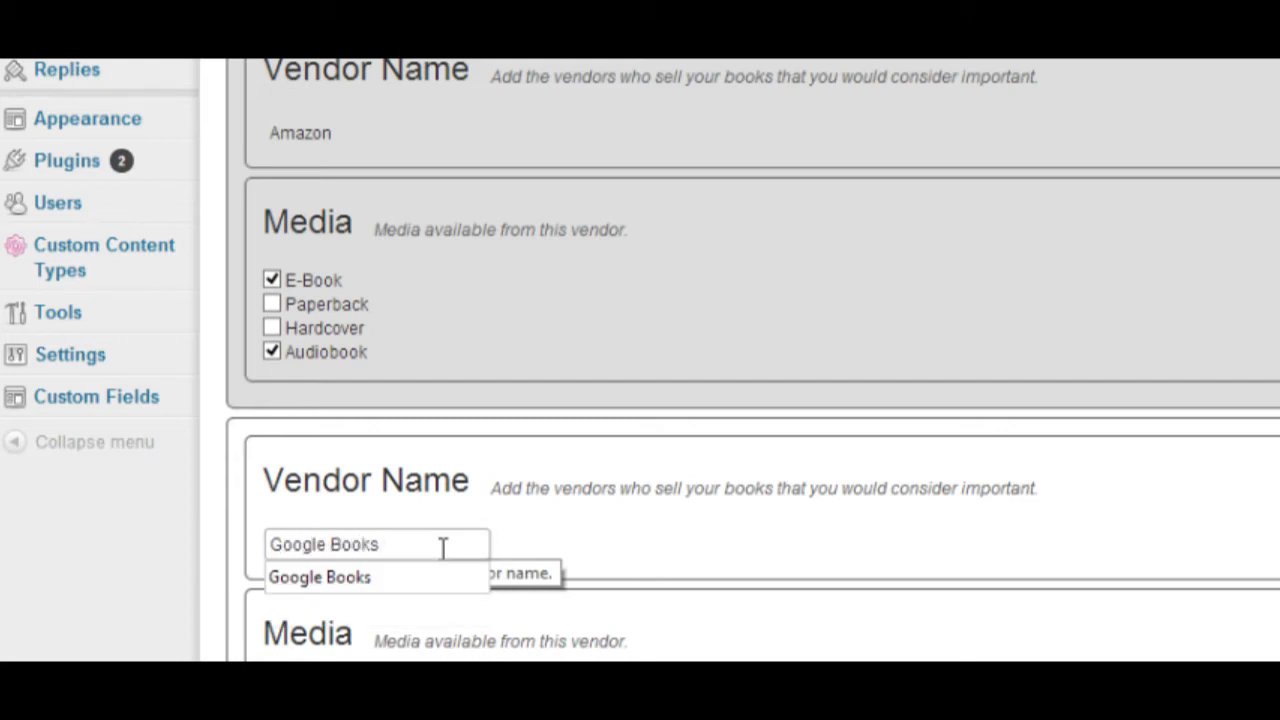
pyautogui.click(574, 557)
# Limit the media available from Google Books to E-Book by excluding Paperback, Hardcover and Audiobook
pyautogui.scroll(-1, 394, 606)
pyautogui.scroll(-3, 394, 604)
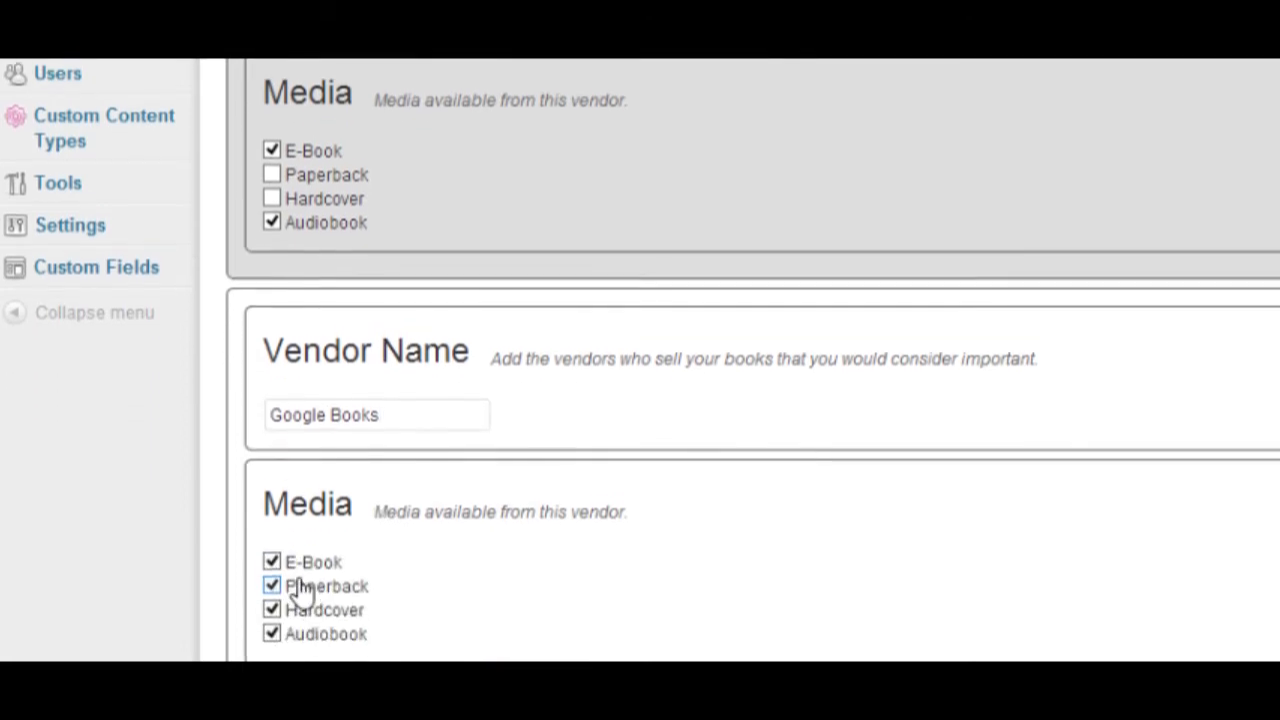
pyautogui.click(270, 458)
pyautogui.click(272, 483)
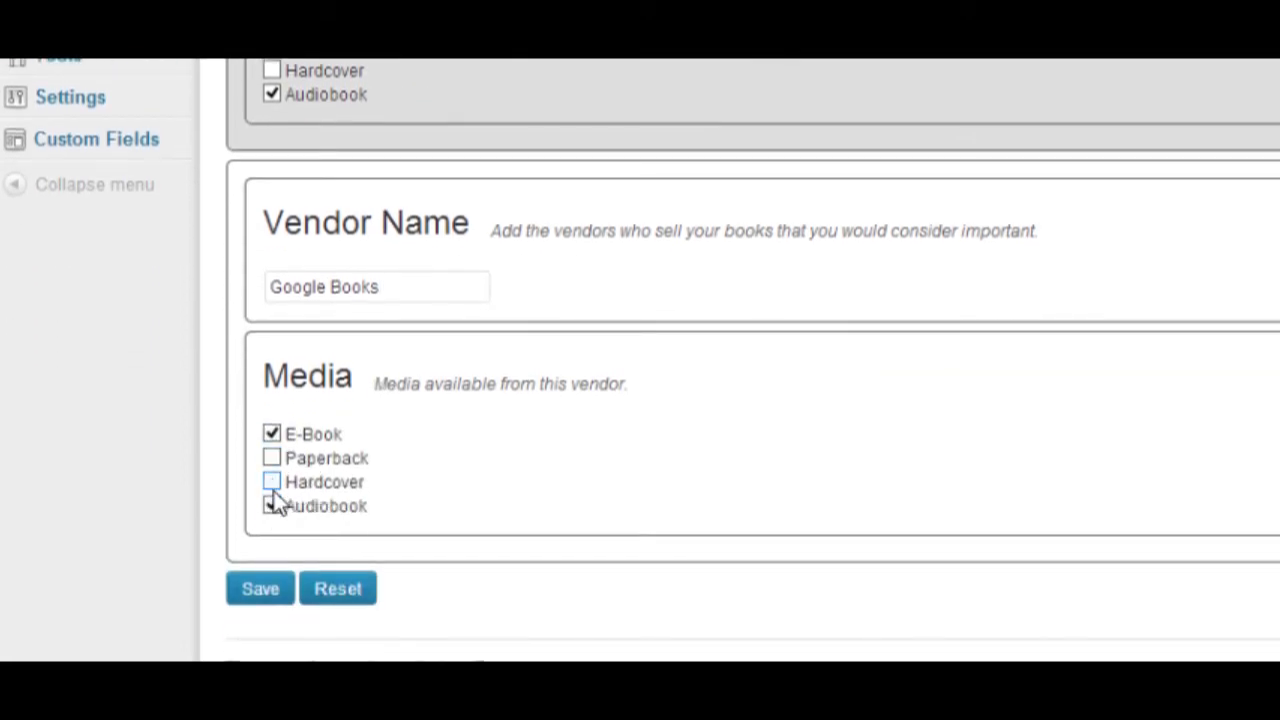
pyautogui.click(272, 506)
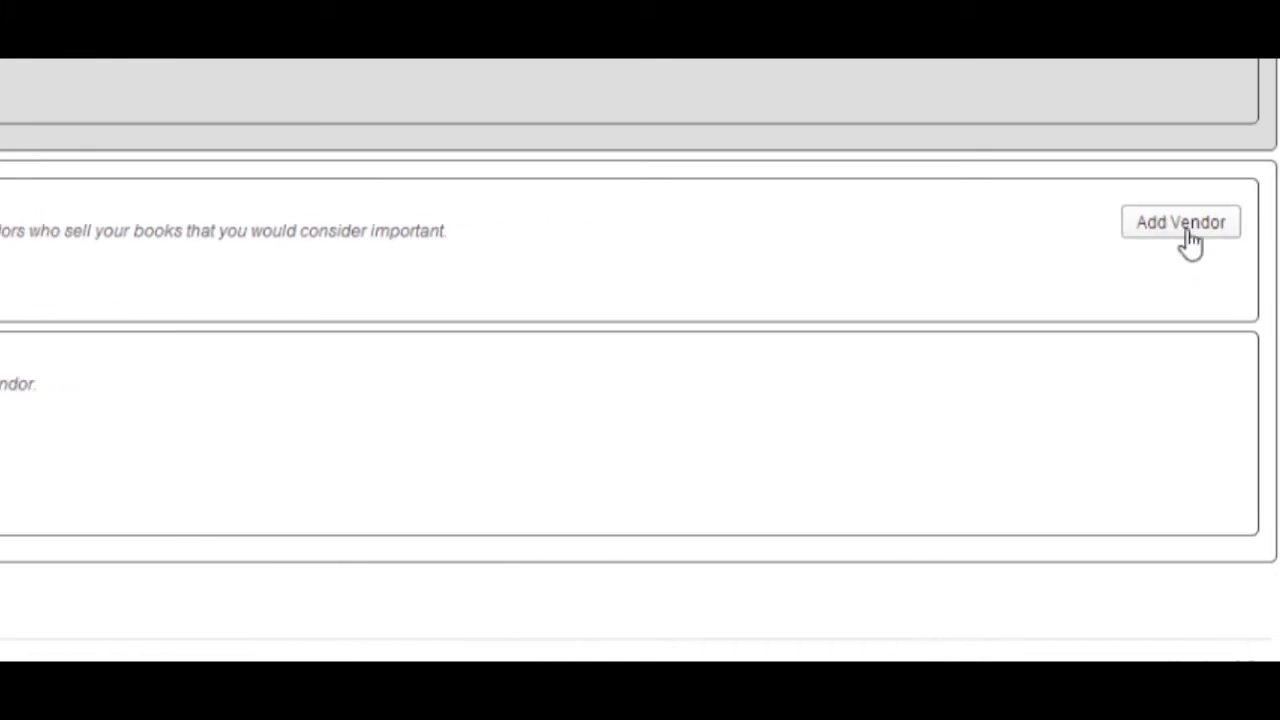
# Add another vendor entry below Google Books and name it Barnes & Noble
pyautogui.click(1188, 236)
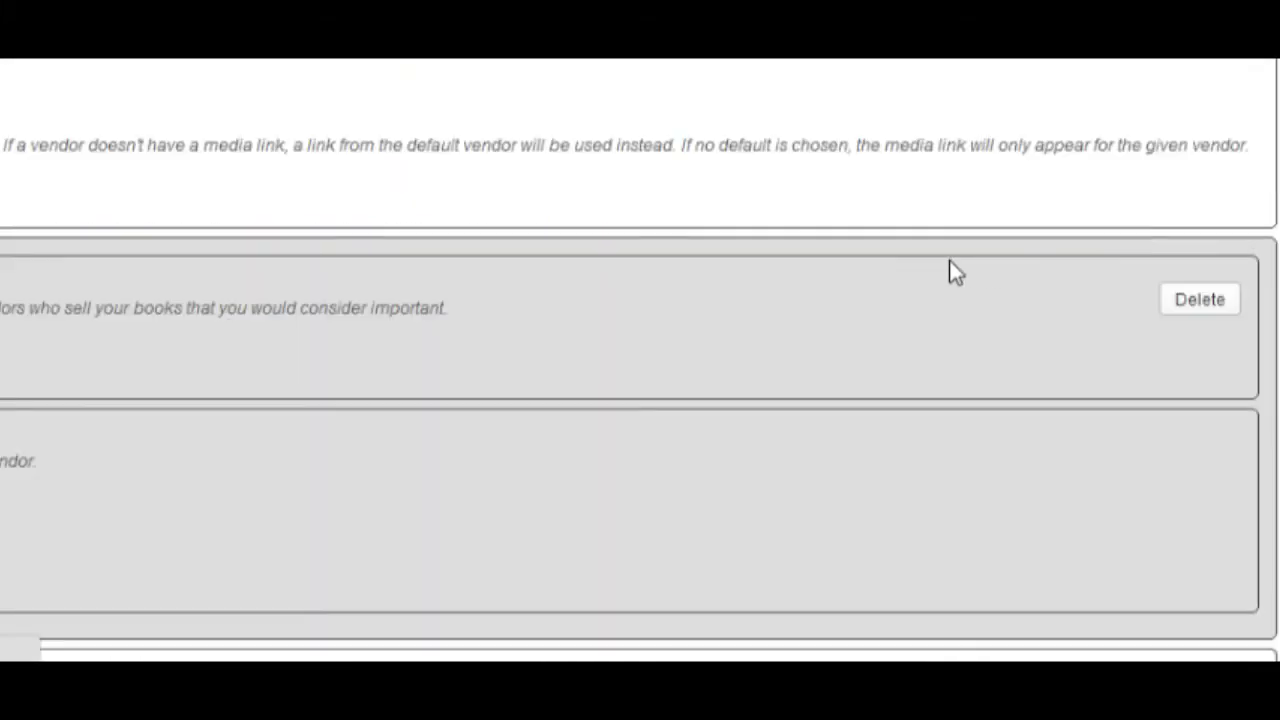
pyautogui.scroll(-3, 897, 250)
pyautogui.scroll(1, 898, 251)
pyautogui.scroll(-3, 898, 251)
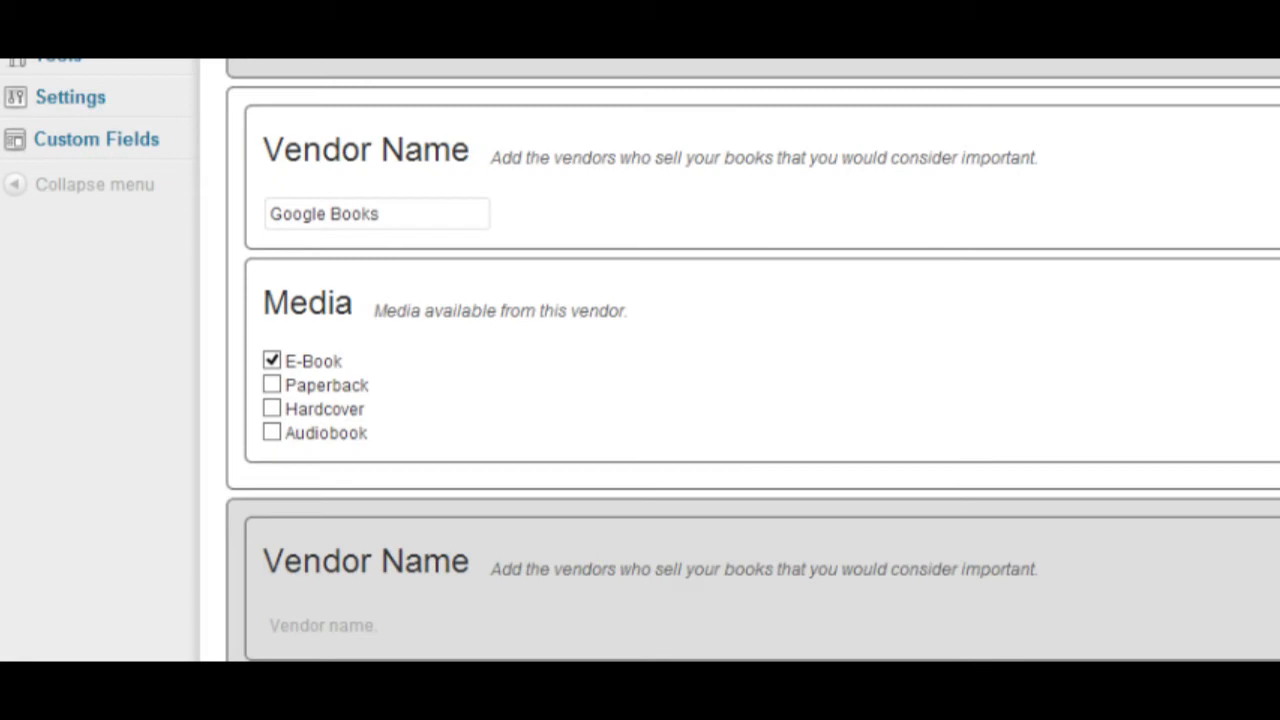
pyautogui.scroll(-1, 740, 360)
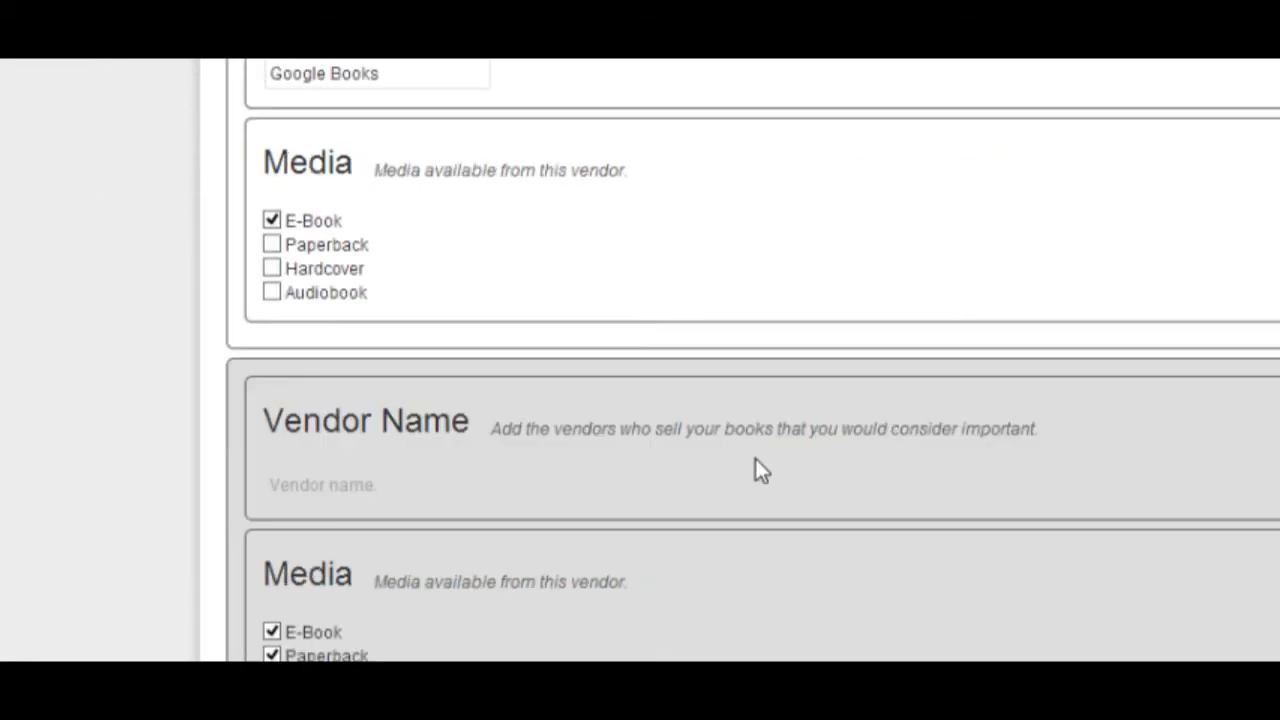
pyautogui.click(364, 492)
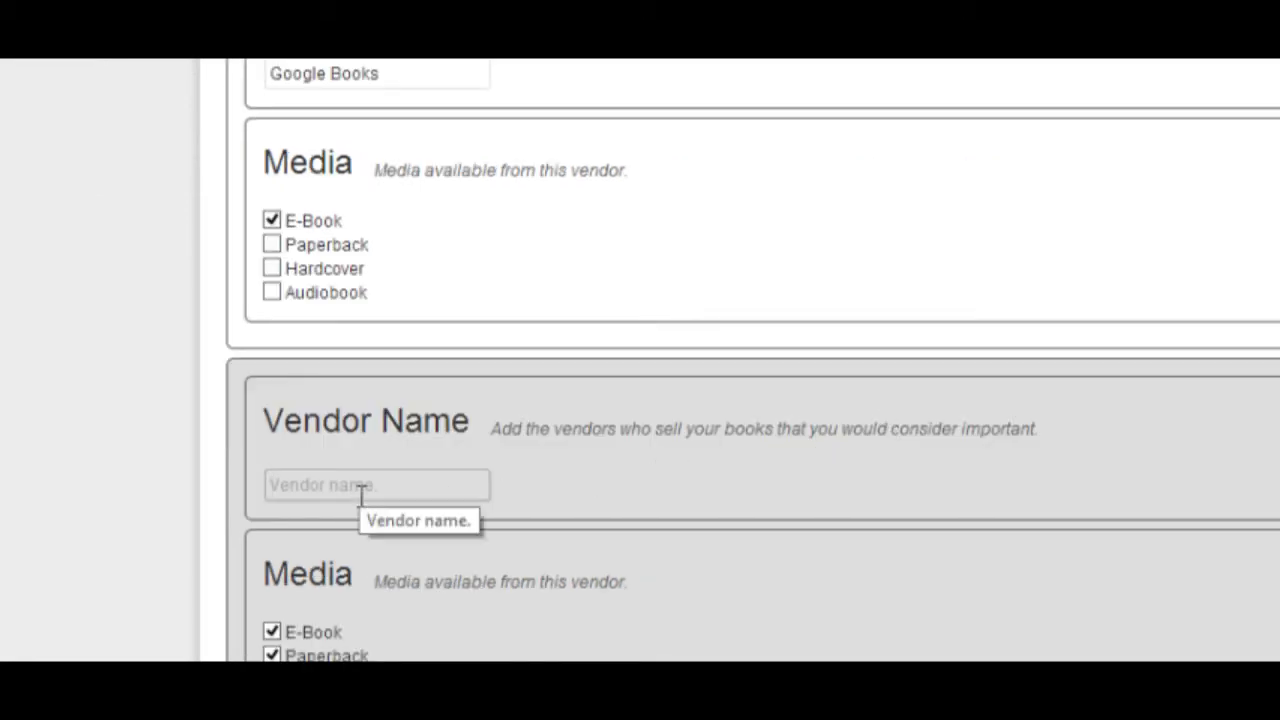
pyautogui.write('Barn')
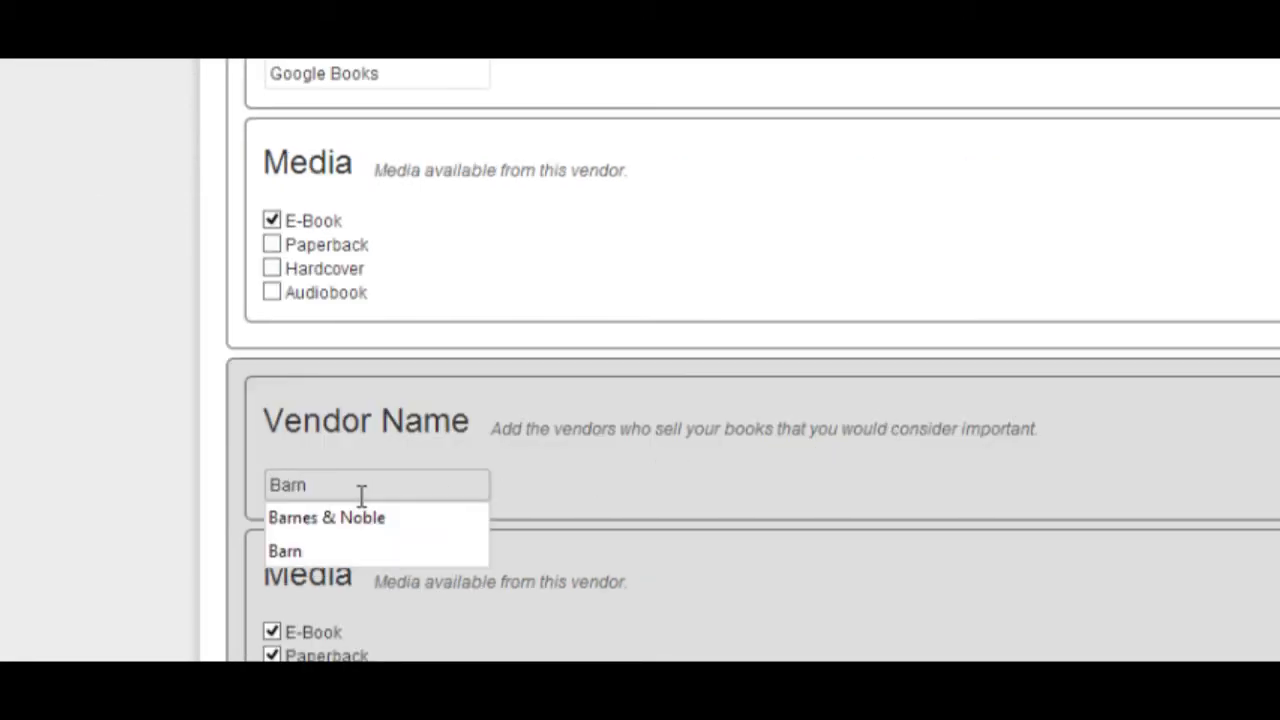
pyautogui.click(357, 518)
pyautogui.click(627, 450)
# Limit the media available from Barnes & Noble to E-Book only and save all vendors
pyautogui.scroll(-2, 628, 449)
pyautogui.click(271, 516)
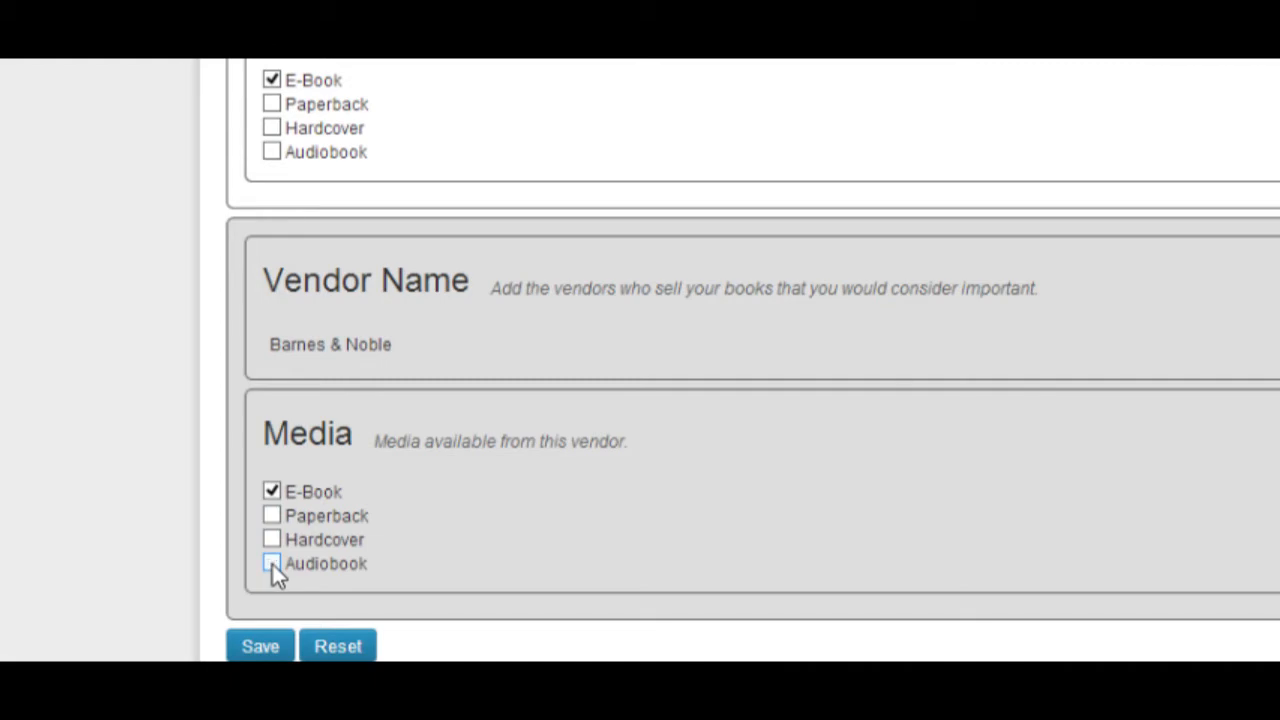
pyautogui.scroll(-2, 631, 526)
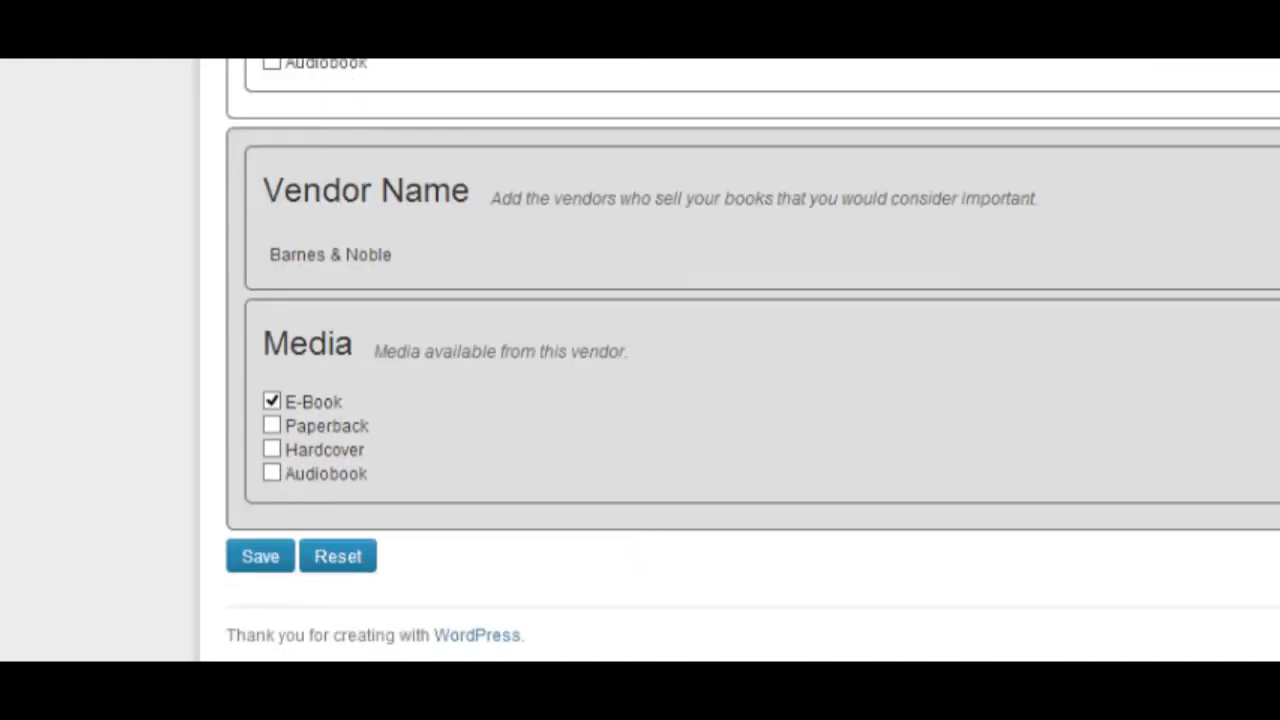
pyautogui.click(284, 562)
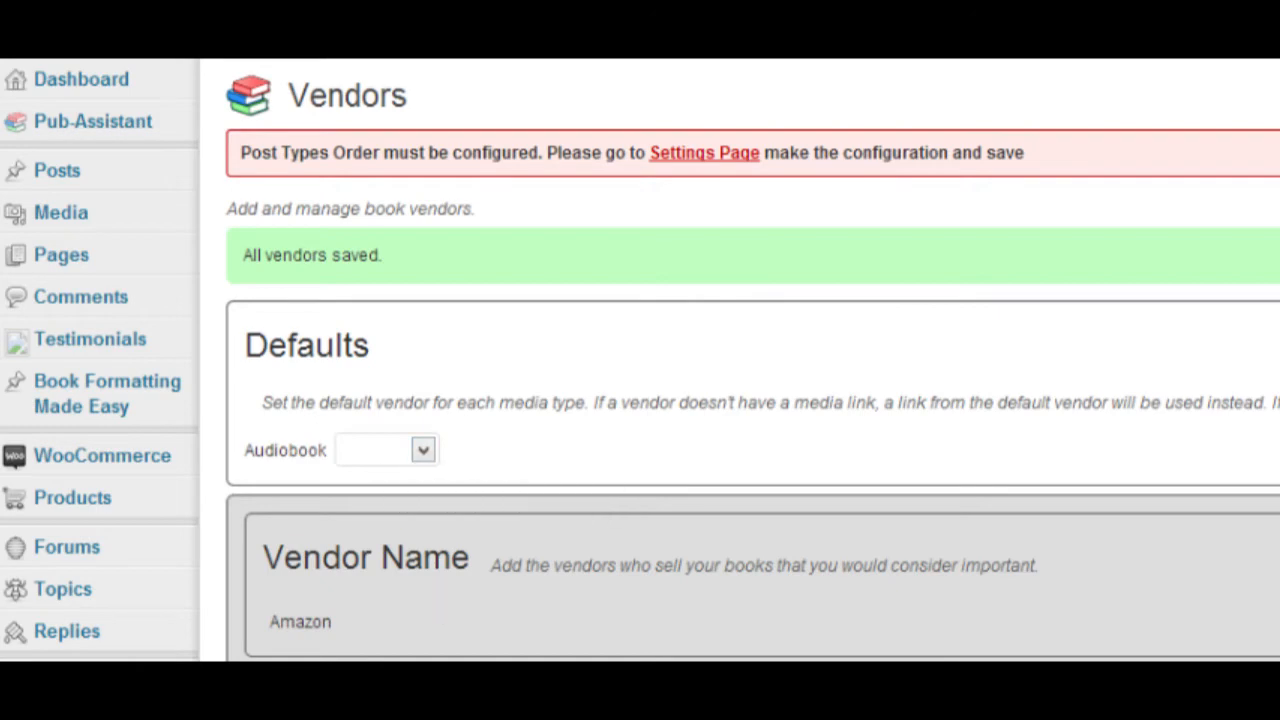
# Save Amazon as the default vendor for Audiobook media and return to the Set-Up page
pyautogui.scroll(-3, 389, 640)
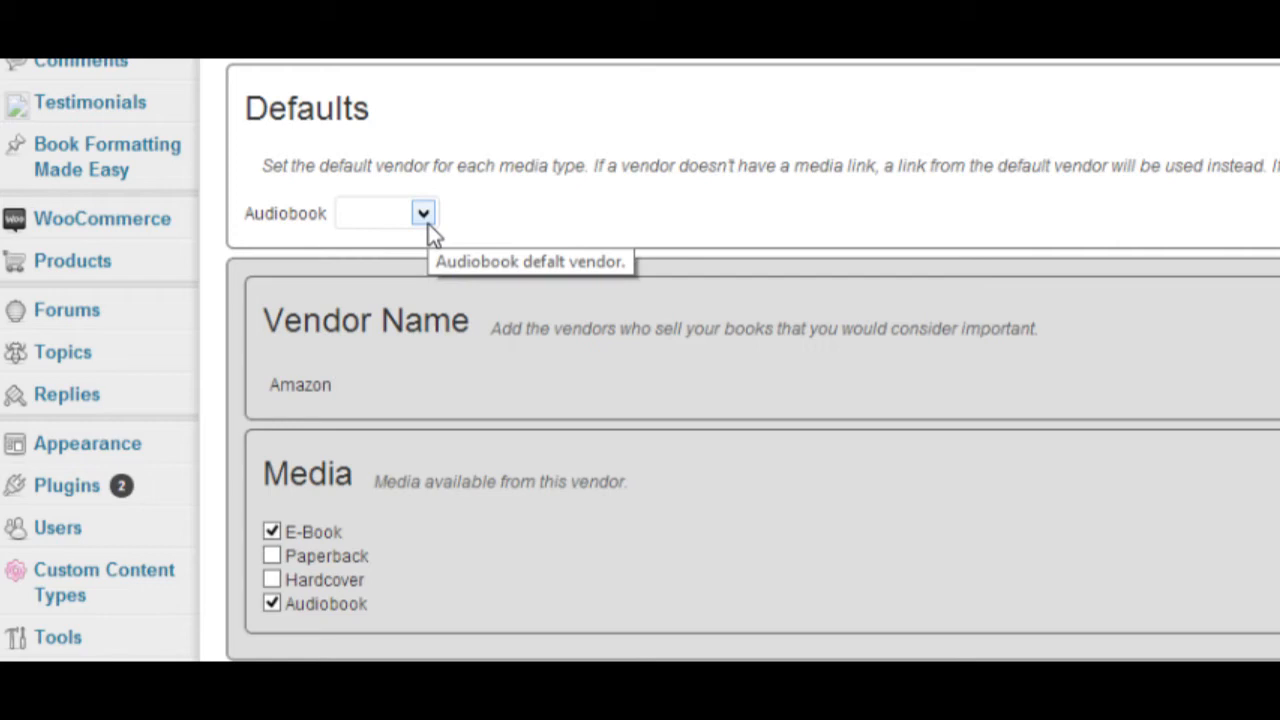
pyautogui.click(428, 223)
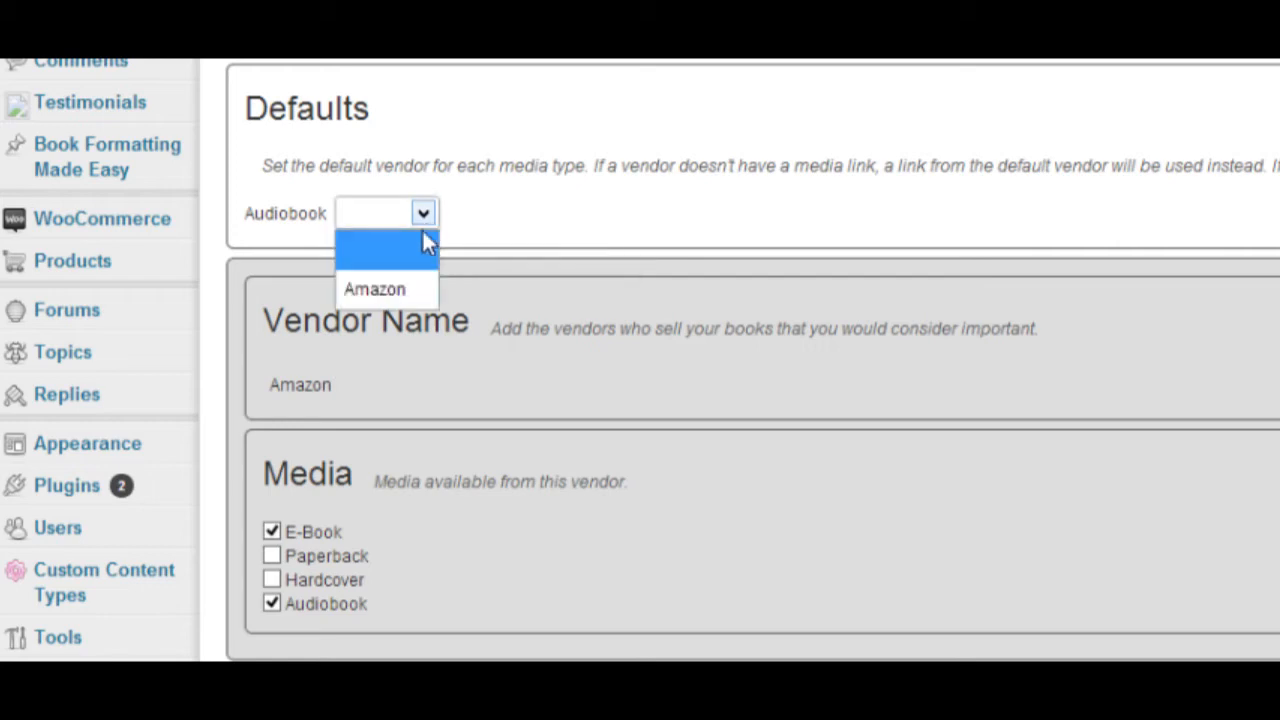
pyautogui.click(398, 285)
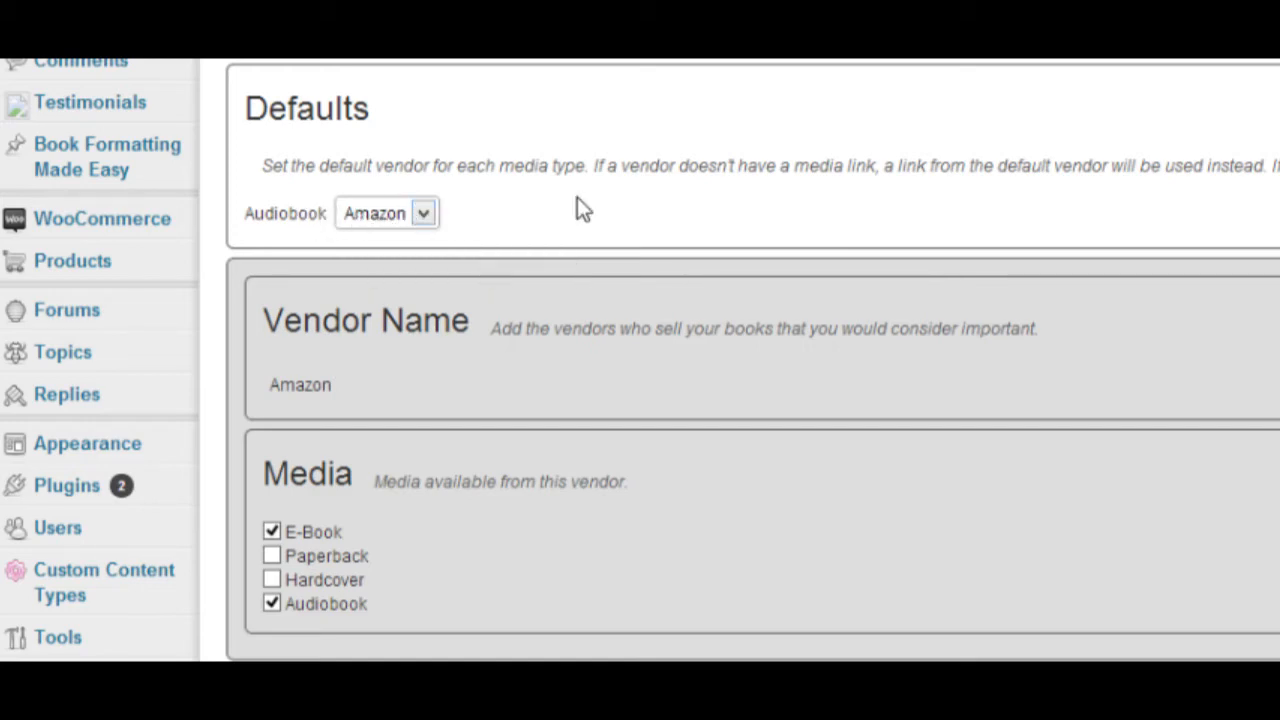
pyautogui.scroll(-10, 608, 200)
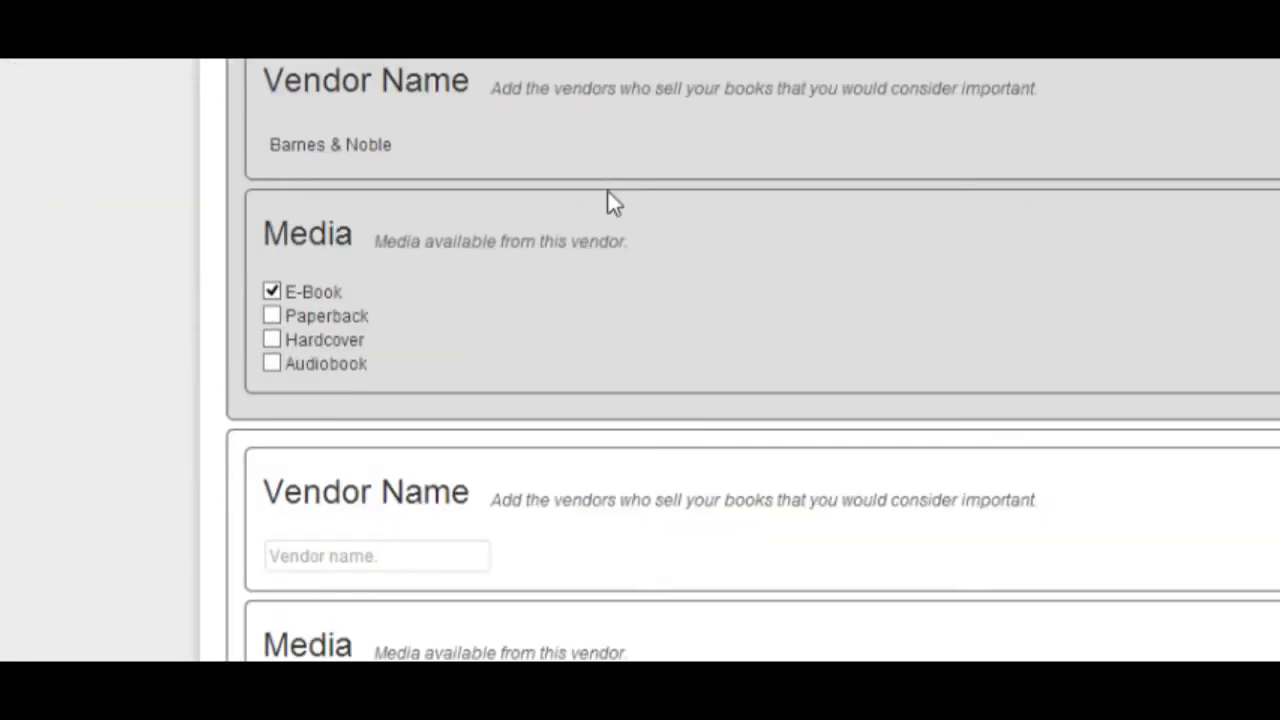
pyautogui.scroll(-3, 607, 200)
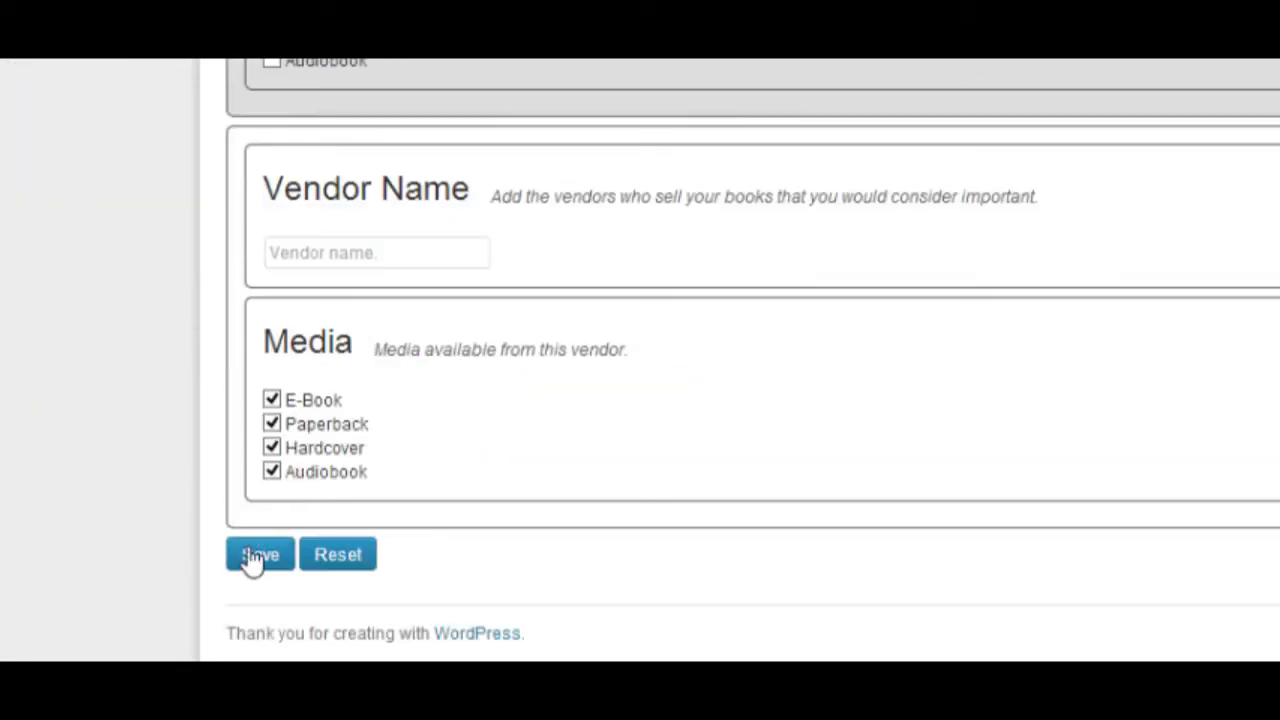
pyautogui.click(252, 566)
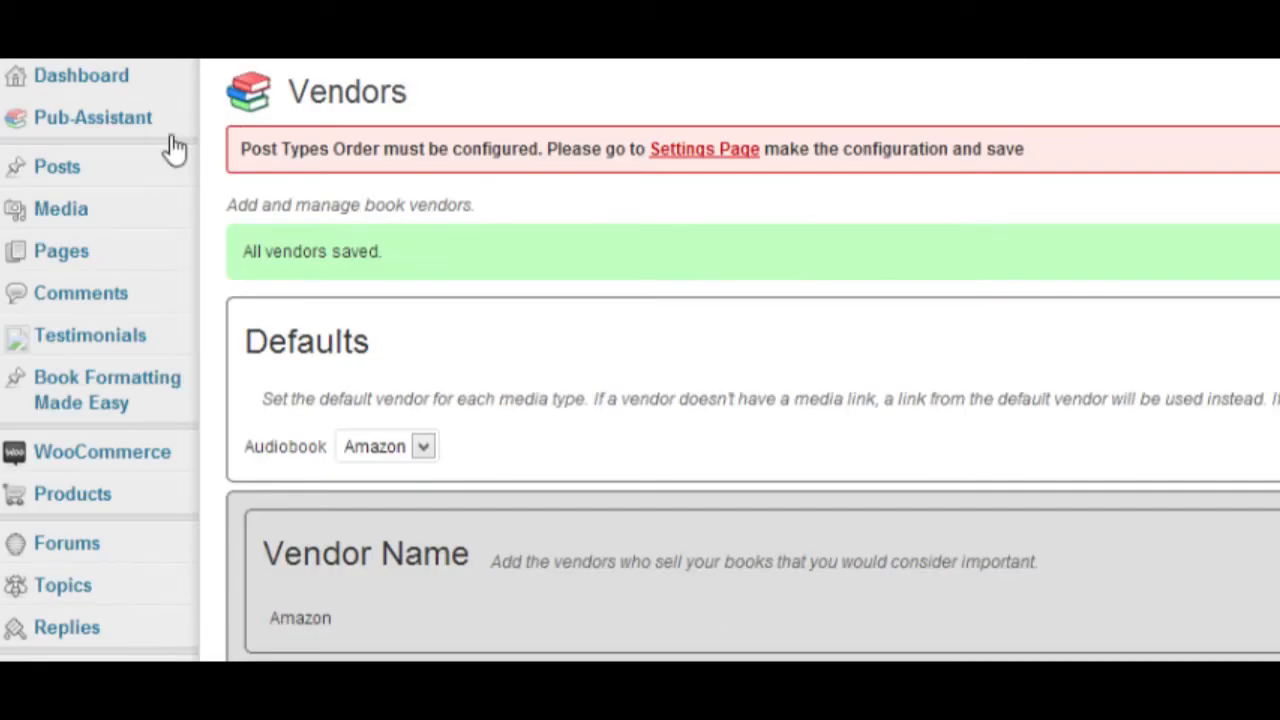
pyautogui.moveTo(157, 137)
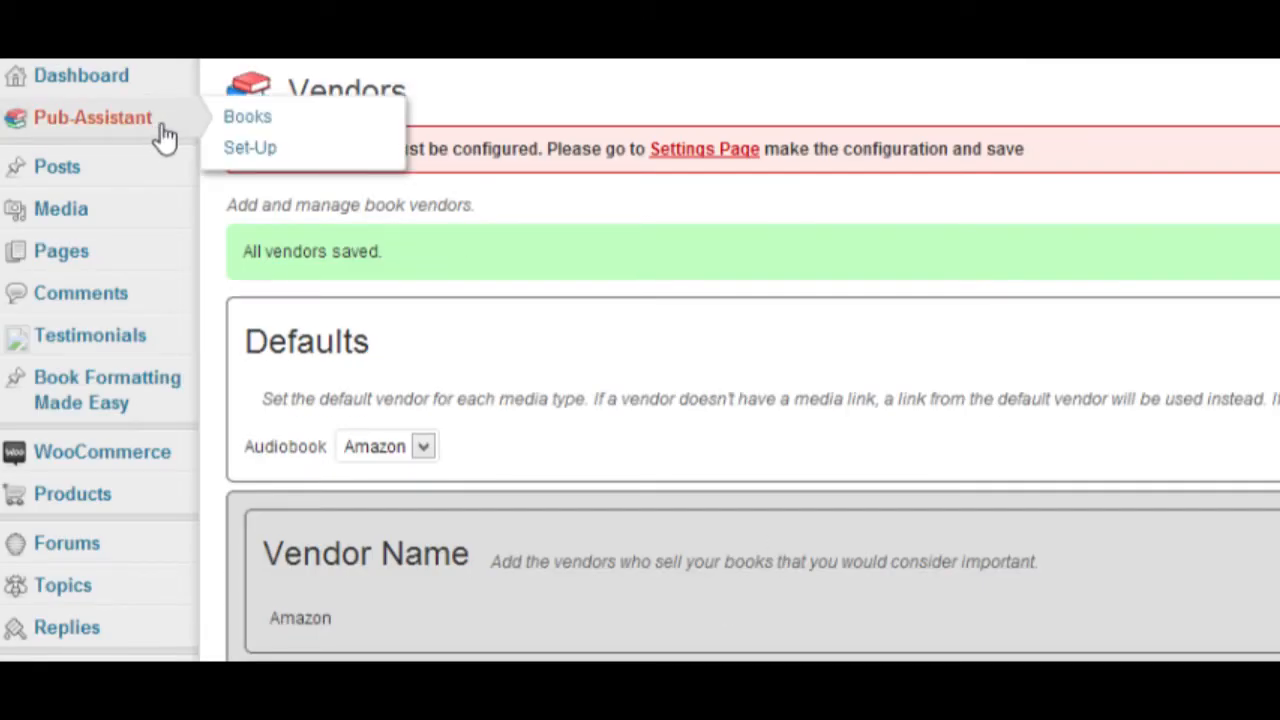
pyautogui.click(271, 157)
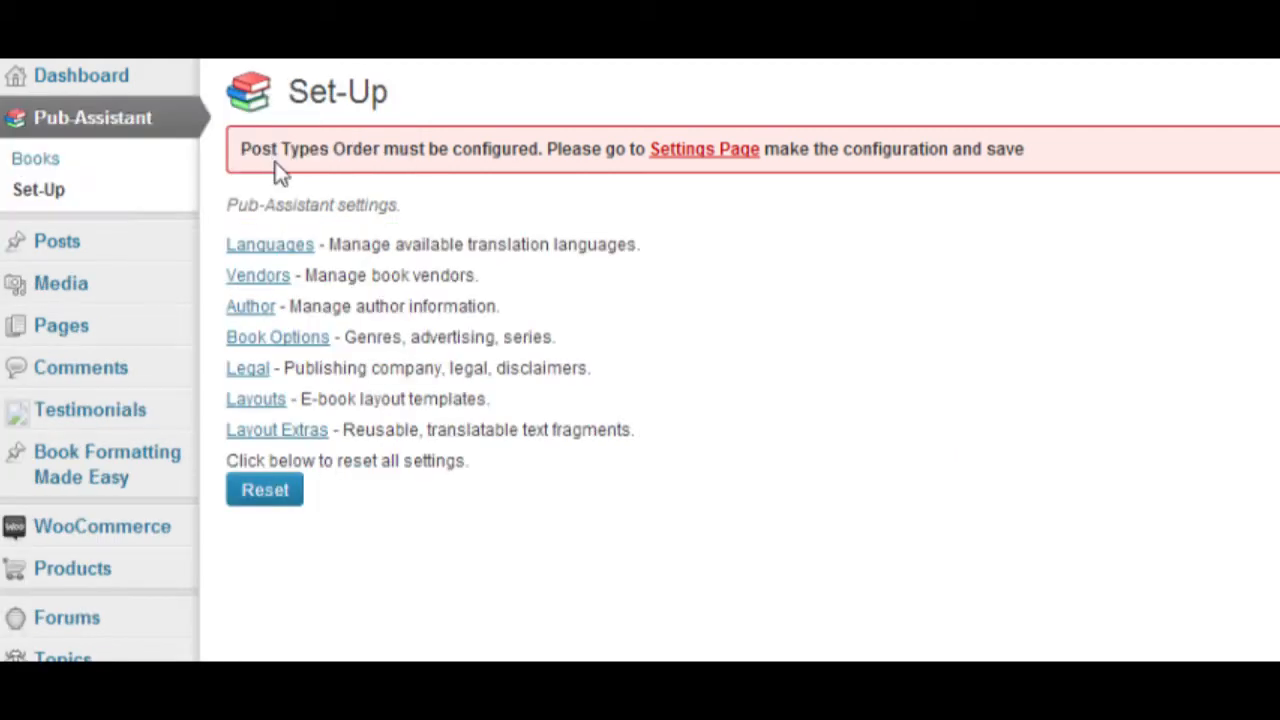
# Create a new author in the author settings, entering the author's first and last name, and save it
pyautogui.click(253, 312)
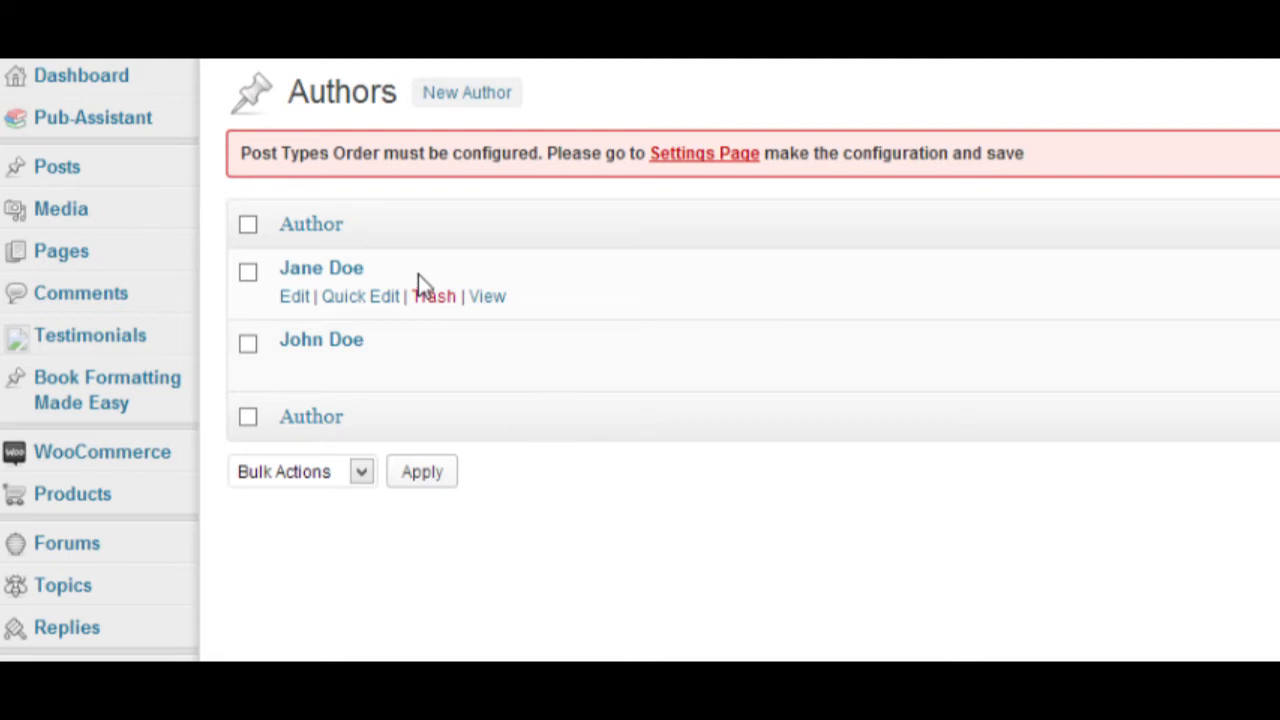
pyautogui.click(467, 94)
pyautogui.click(619, 262)
pyautogui.write('Greg')
pyautogui.press('Tab')
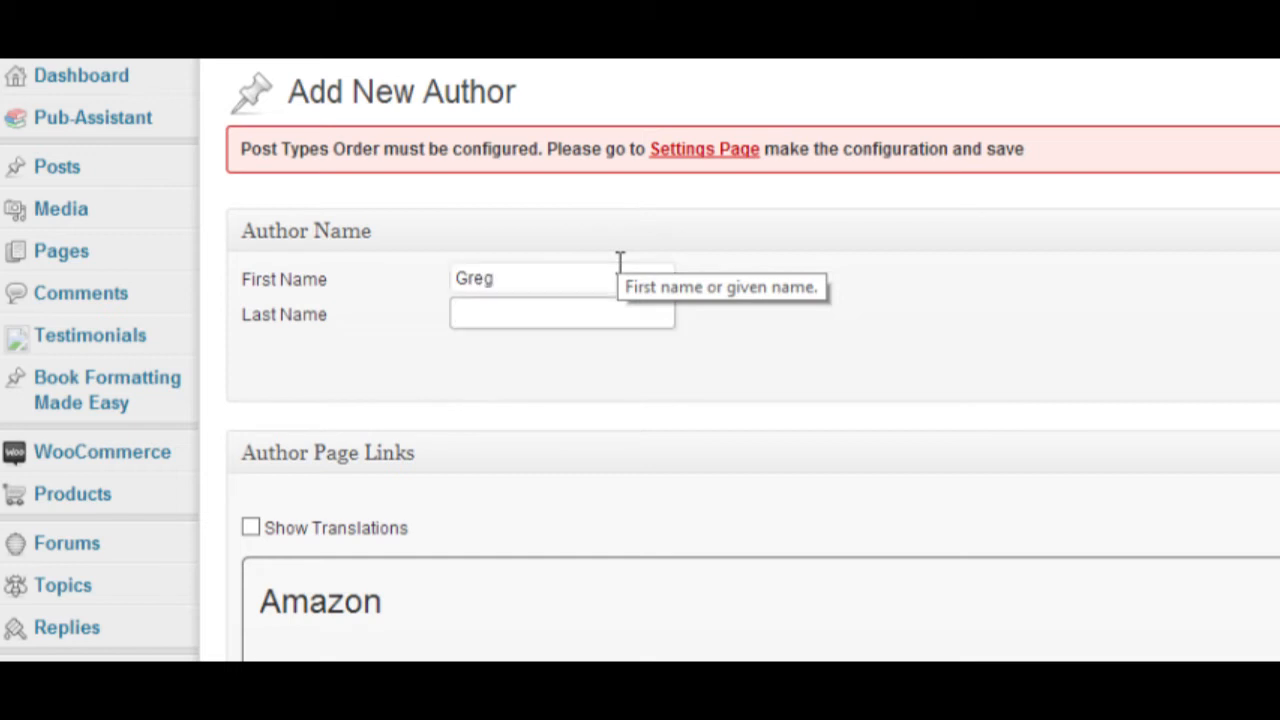
pyautogui.write('Doe')
pyautogui.click(838, 330)
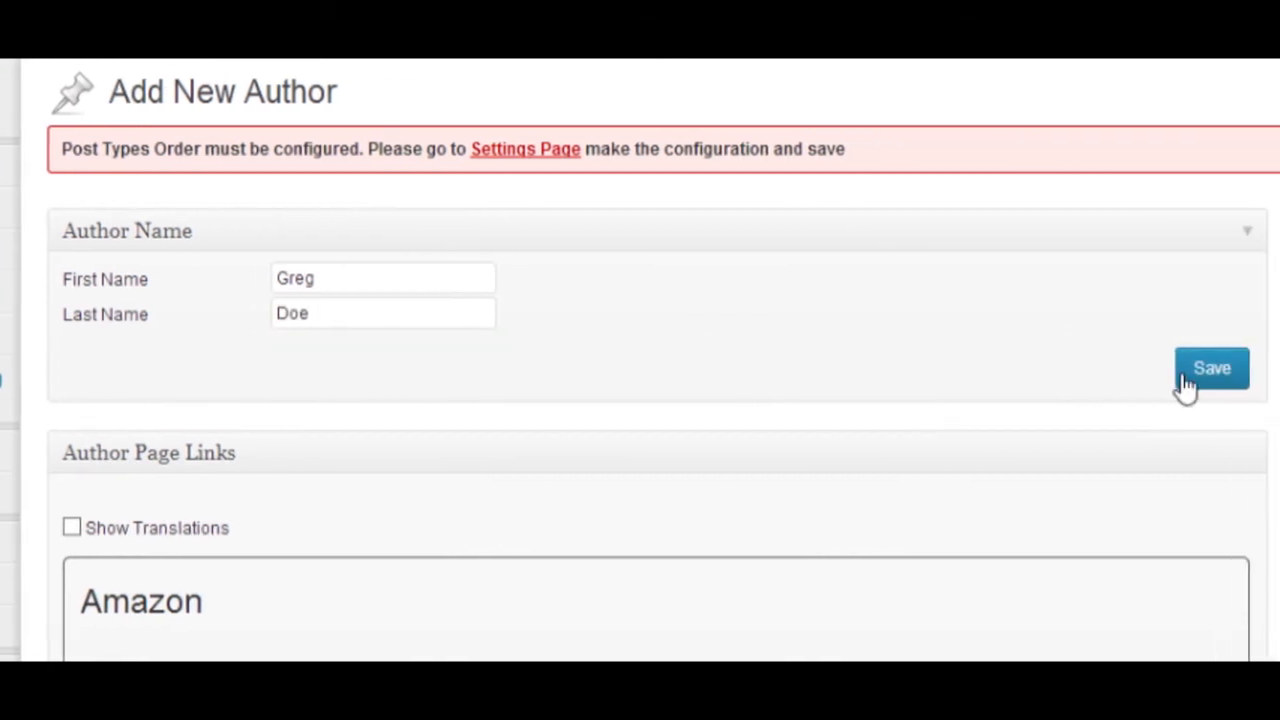
pyautogui.click(1265, 369)
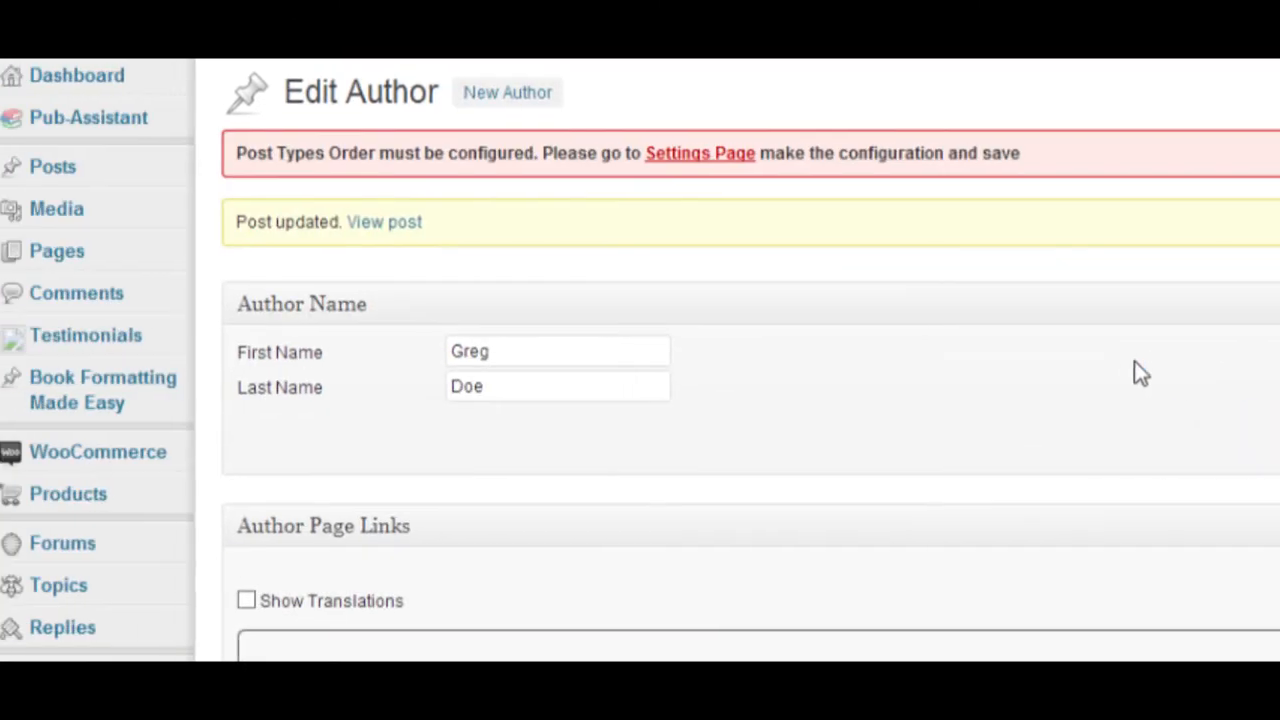
pyautogui.scroll(-5, 1145, 372)
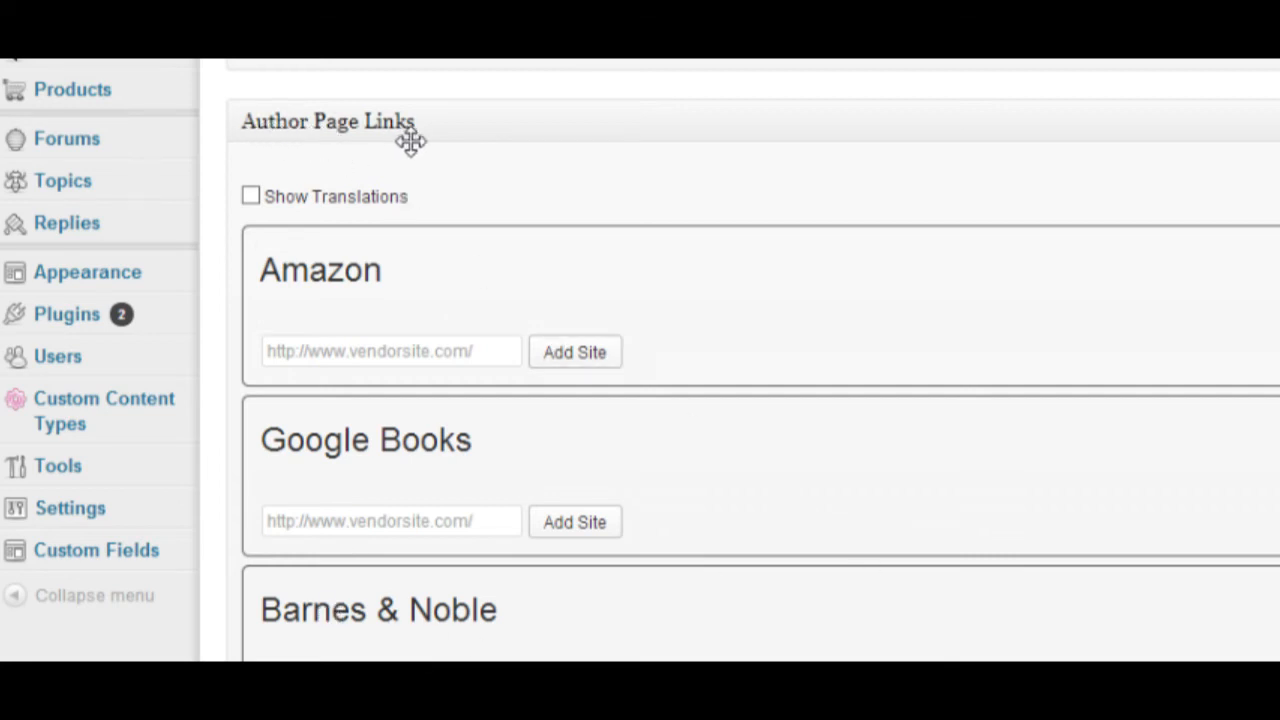
pyautogui.scroll(2, 724, 255)
pyautogui.scroll(-4, 477, 334)
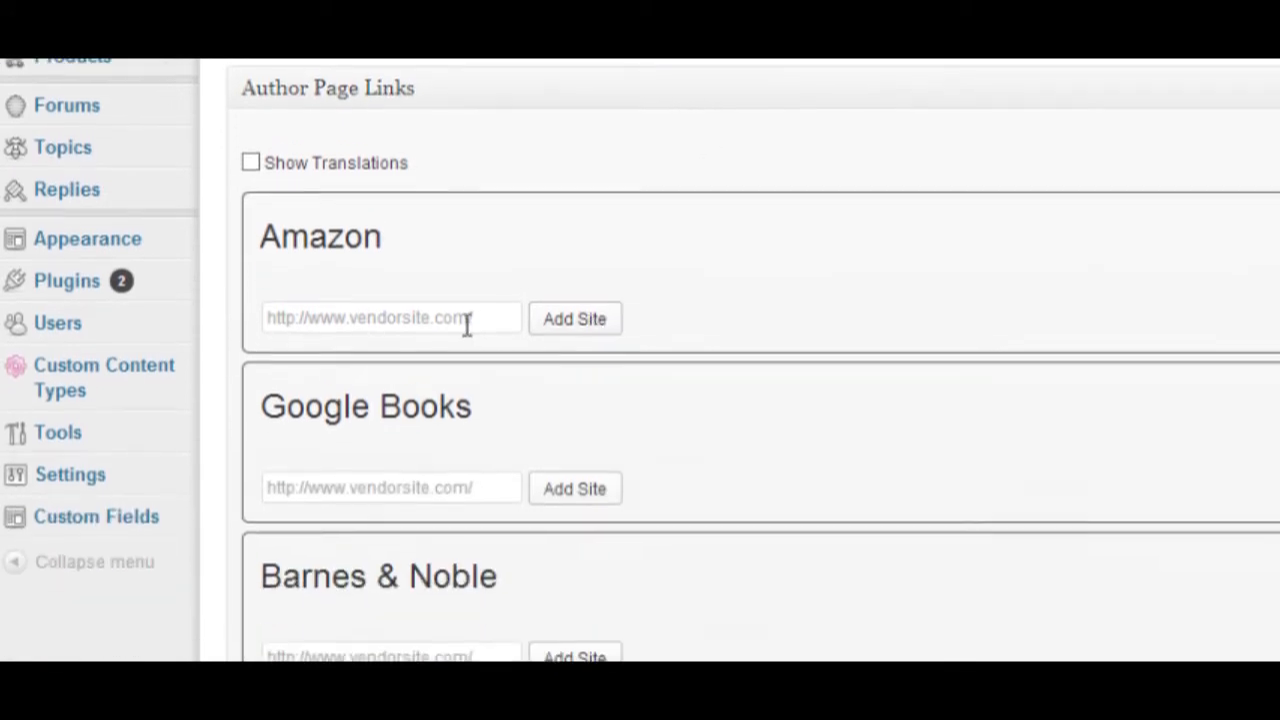
pyautogui.click(466, 240)
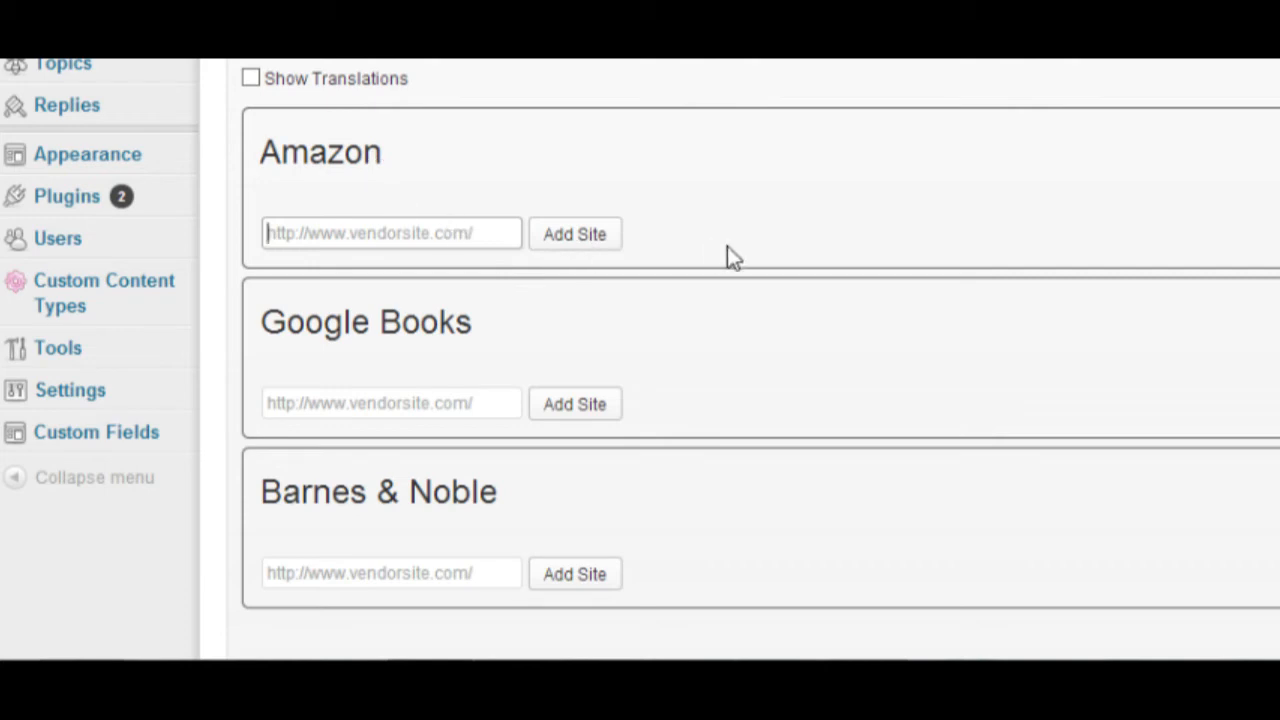
pyautogui.write('ht')
pyautogui.press('BackSpace')
pyautogui.press('BackSpace')
pyautogui.write('http://amzn.to/H9VA3z')
pyautogui.click(385, 573)
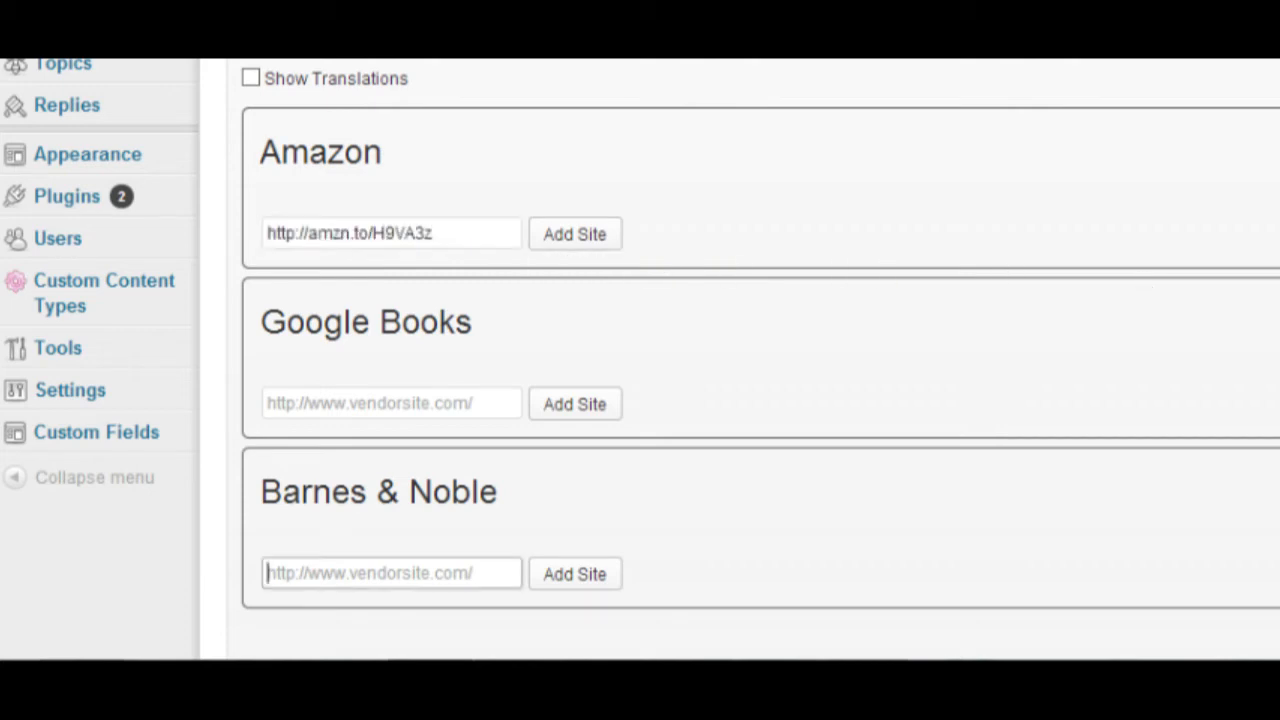
pyautogui.click(380, 402)
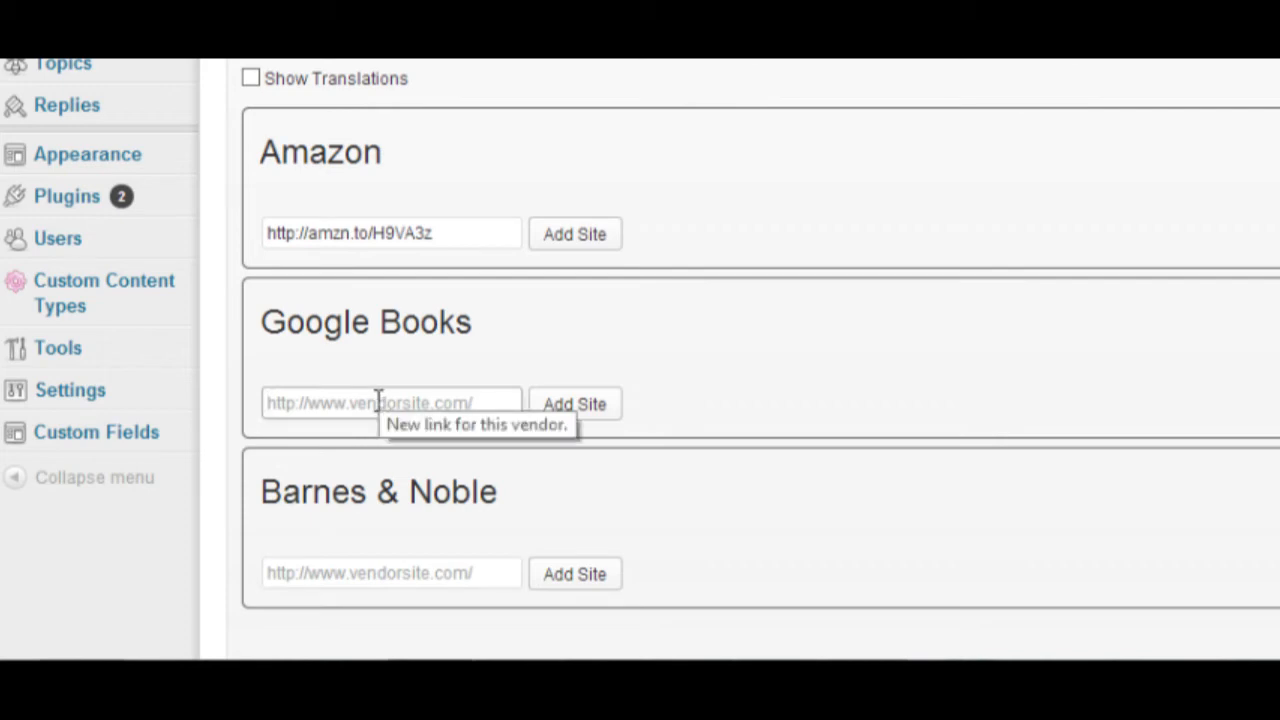
pyautogui.write('http://bit.ly/185pajk')
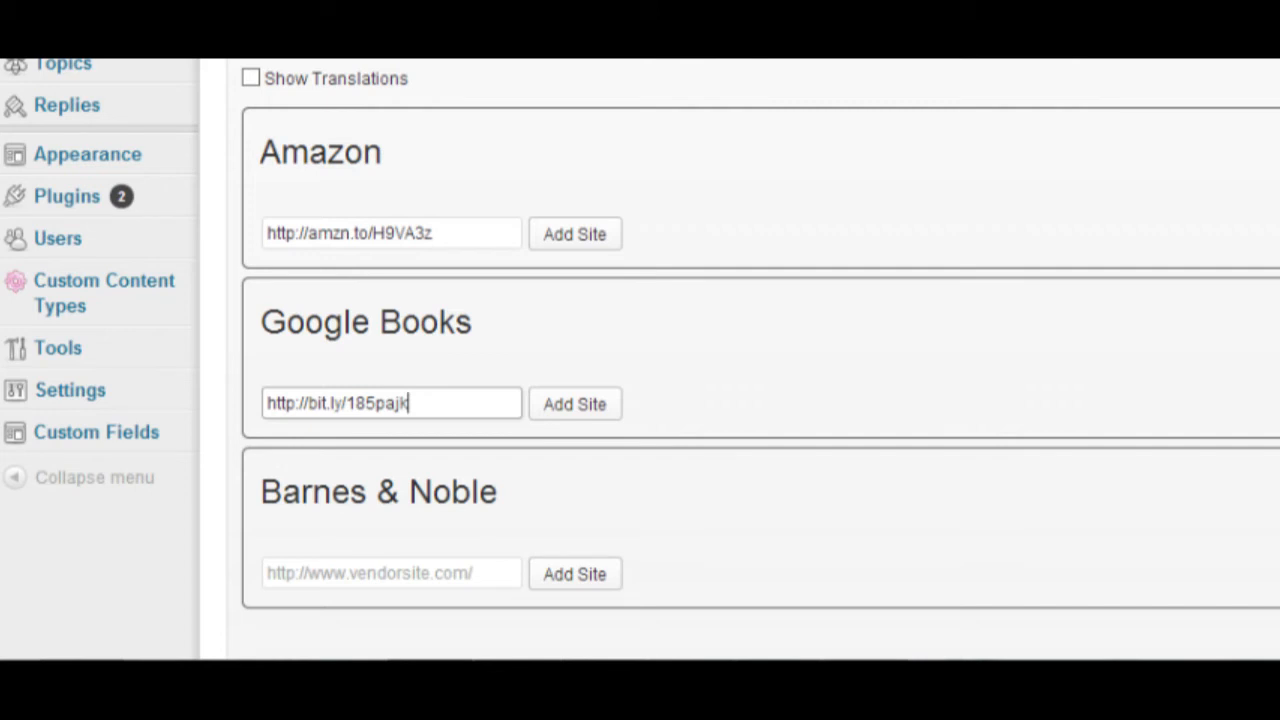
pyautogui.click(420, 573)
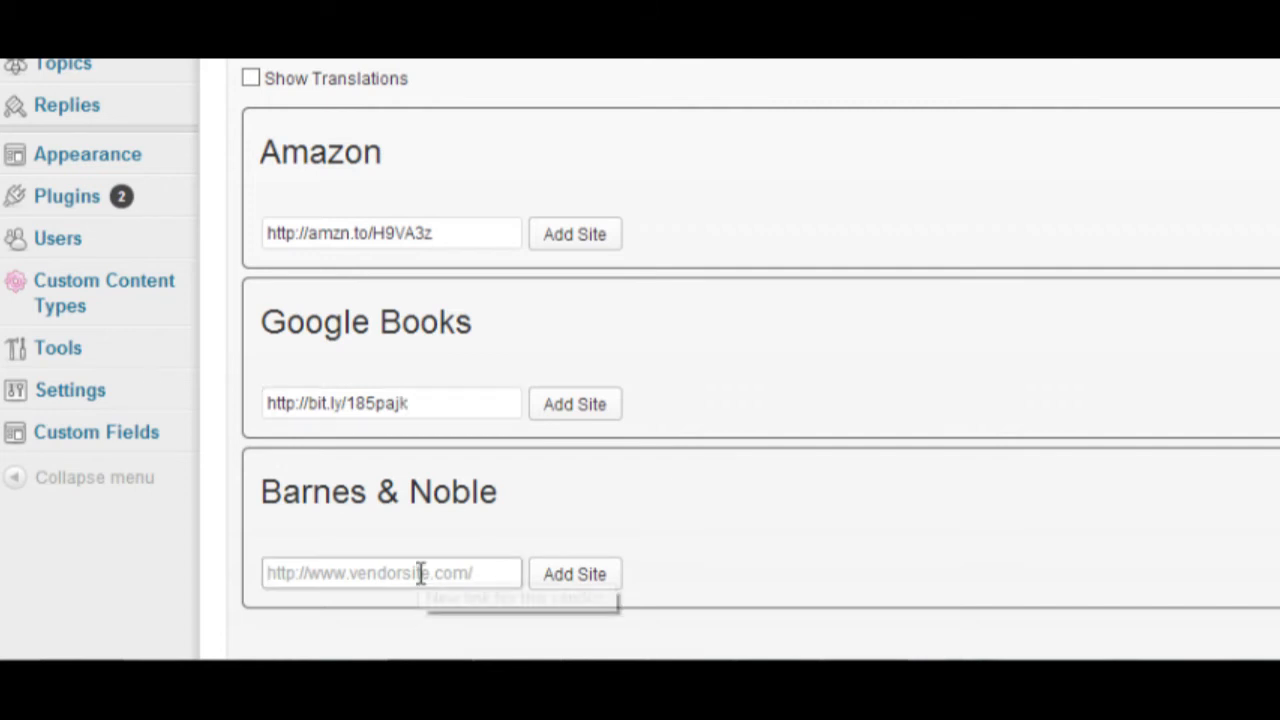
pyautogui.write('http://bit.ly/x6LkNq')
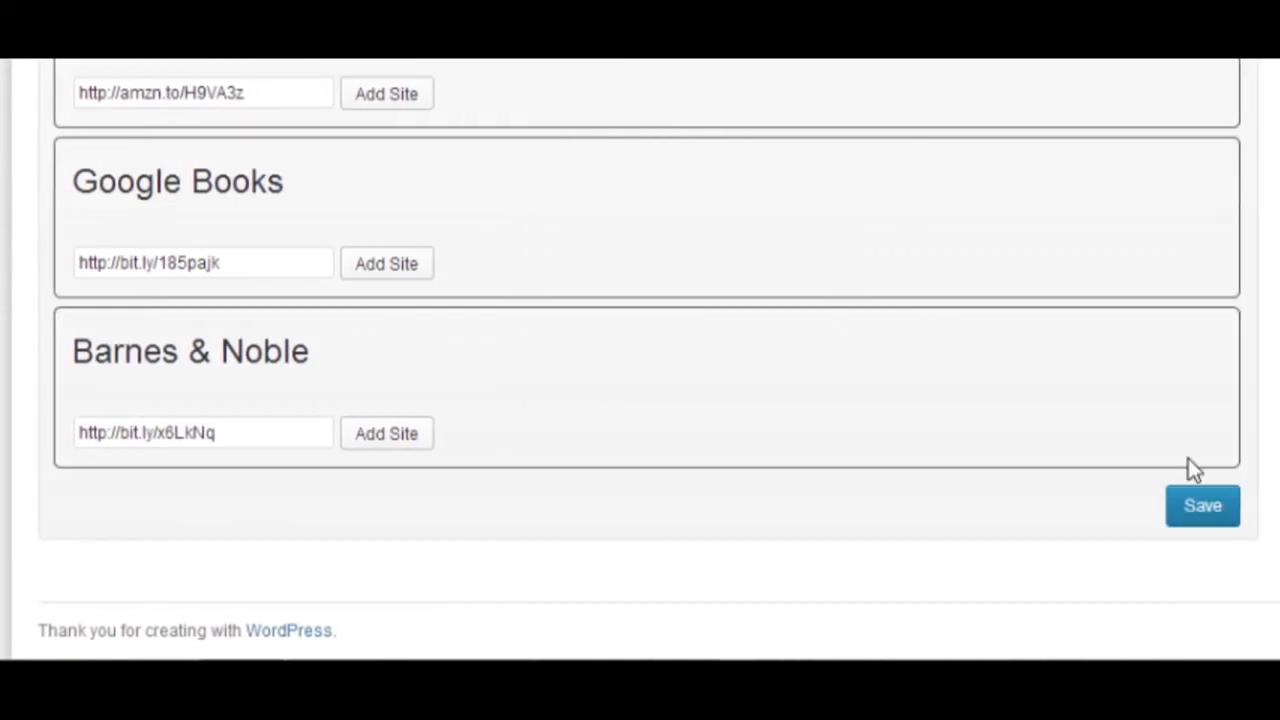
pyautogui.click(1198, 510)
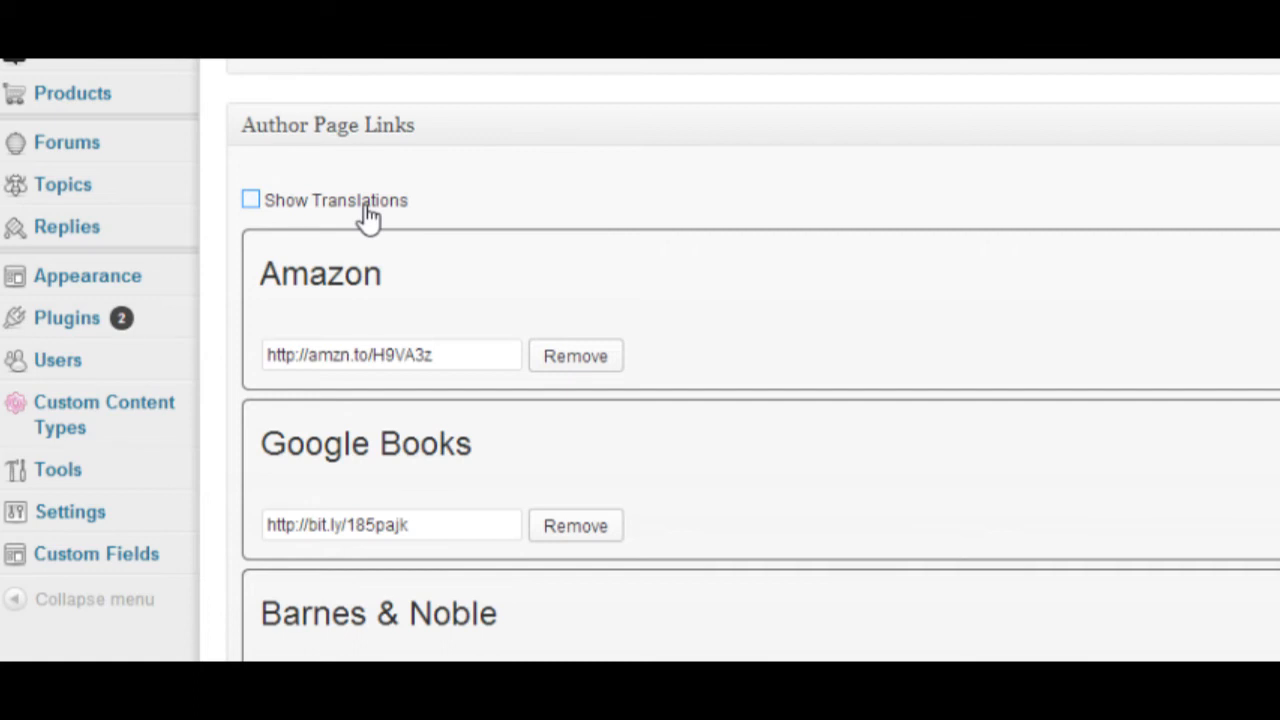
# Examine the author page links with translations shown, hide the translations again and return to the Set-Up page
pyautogui.click(251, 202)
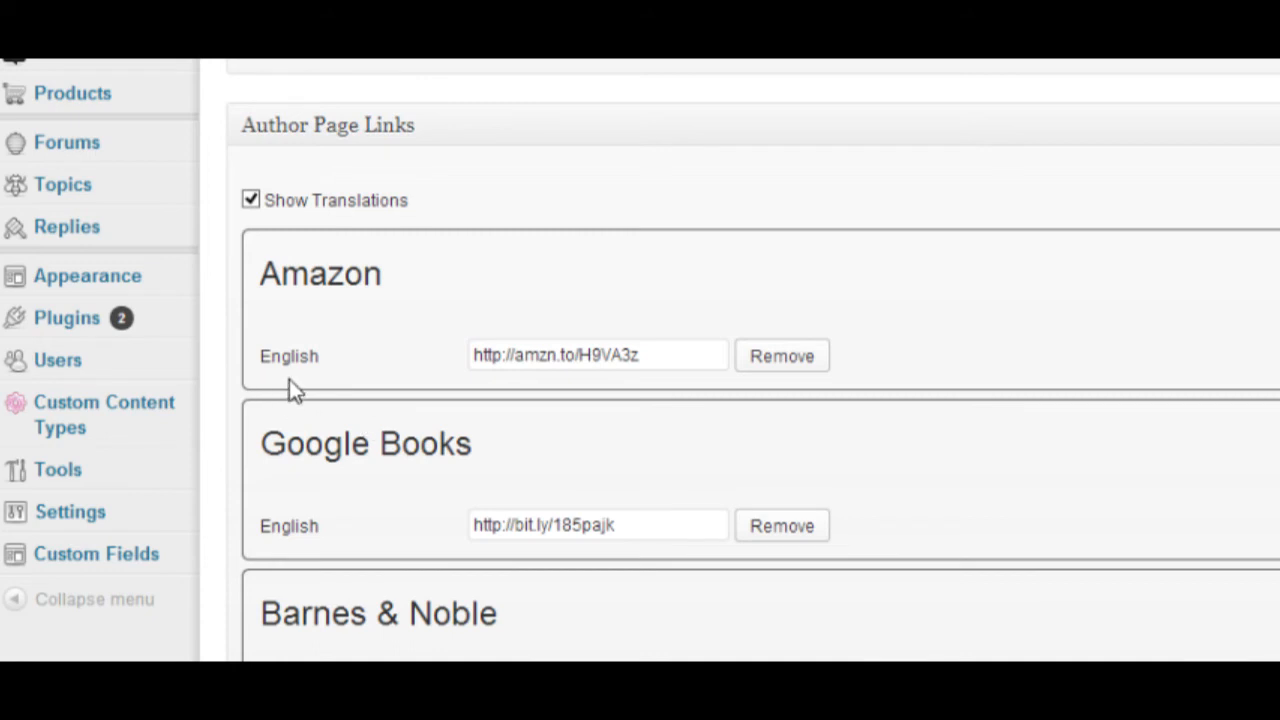
pyautogui.click(254, 200)
pyautogui.scroll(4, 914, 429)
pyautogui.moveTo(93, 121)
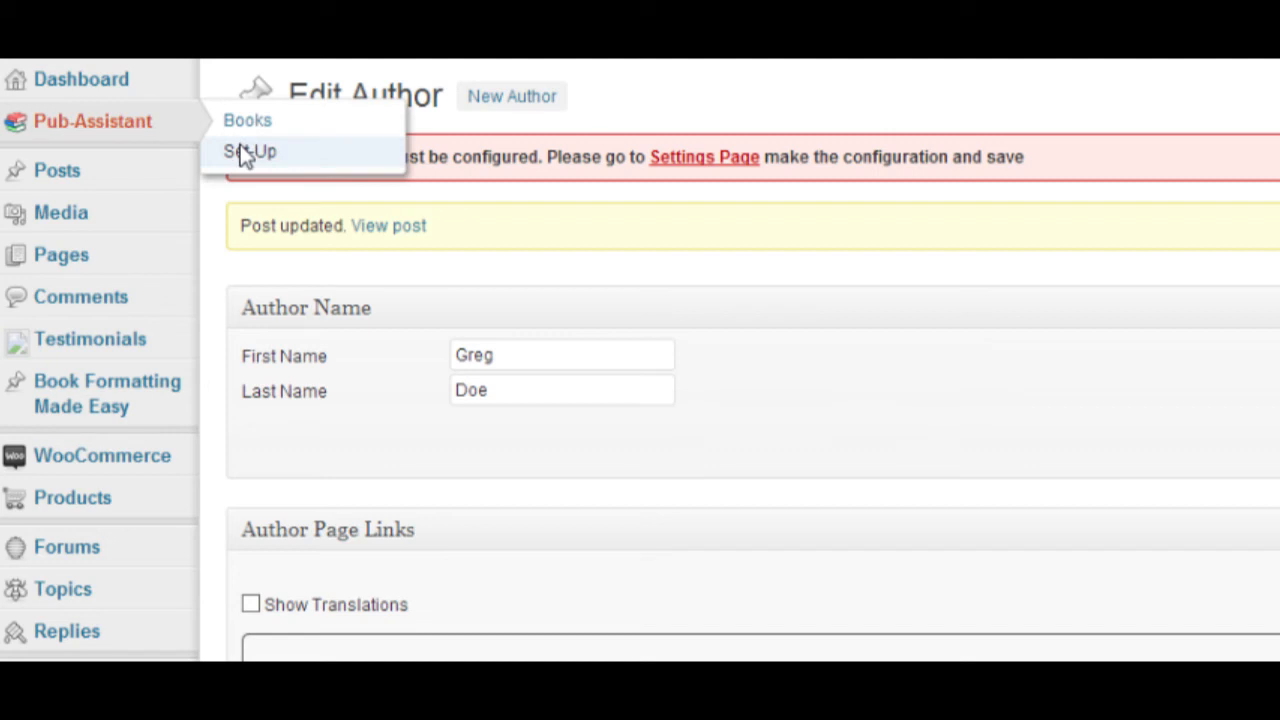
pyautogui.click(247, 152)
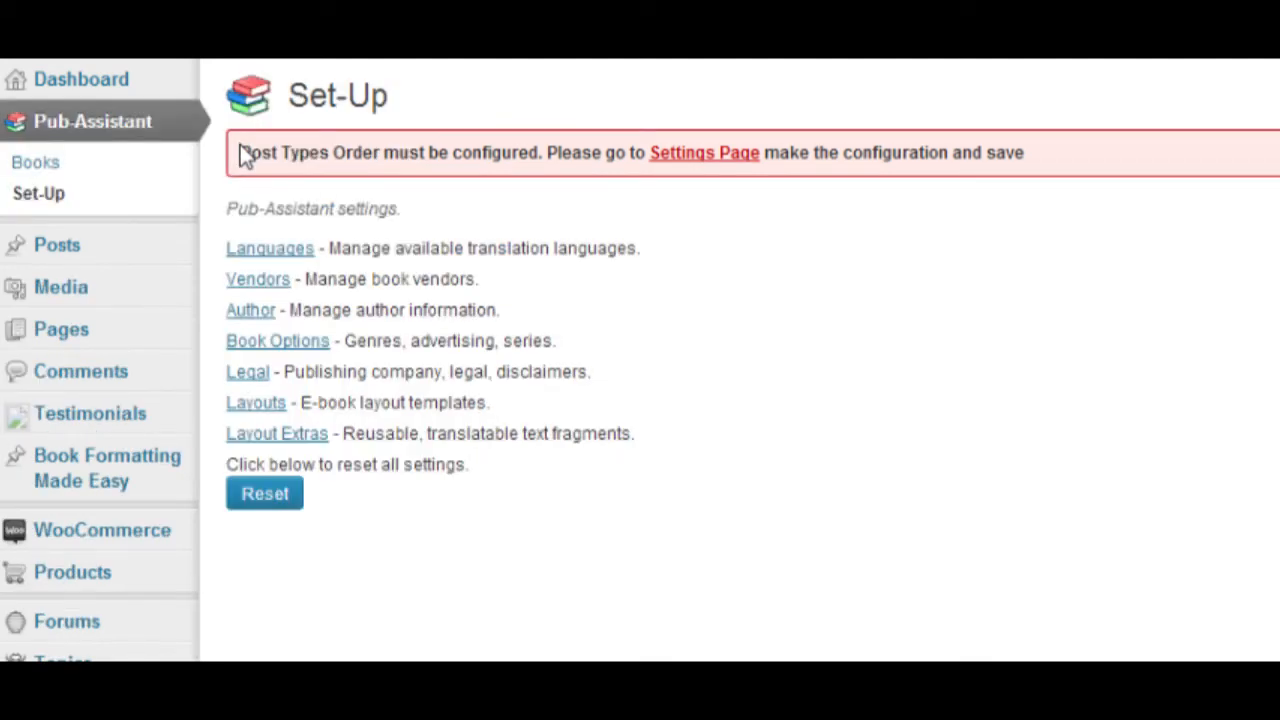
# Add Humor as a genre in the Book Options
pyautogui.click(278, 343)
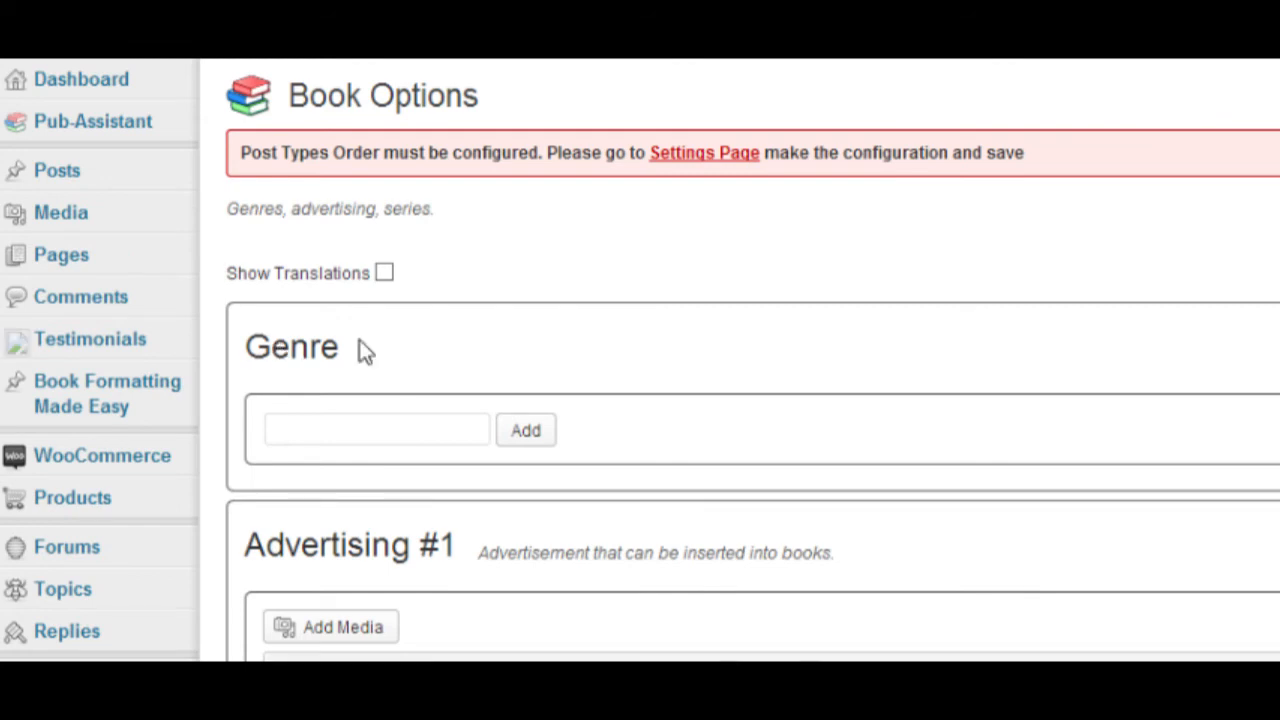
pyautogui.click(357, 432)
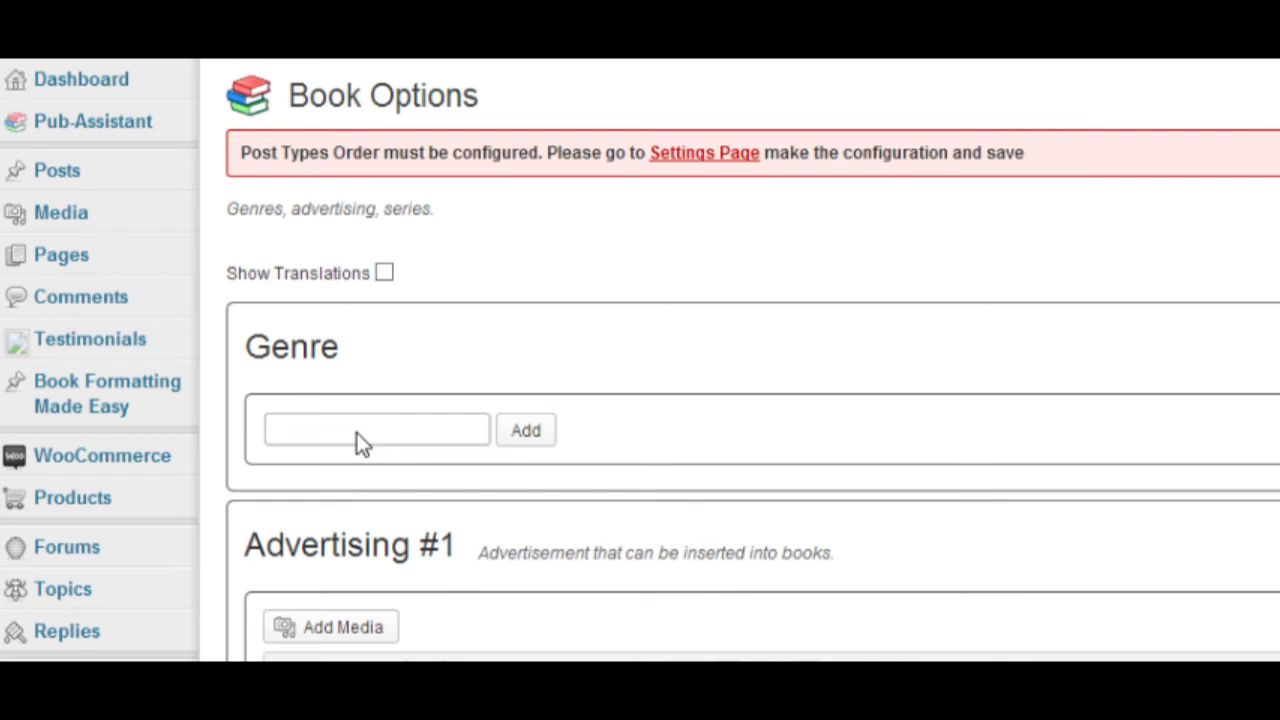
pyautogui.write('Humor')
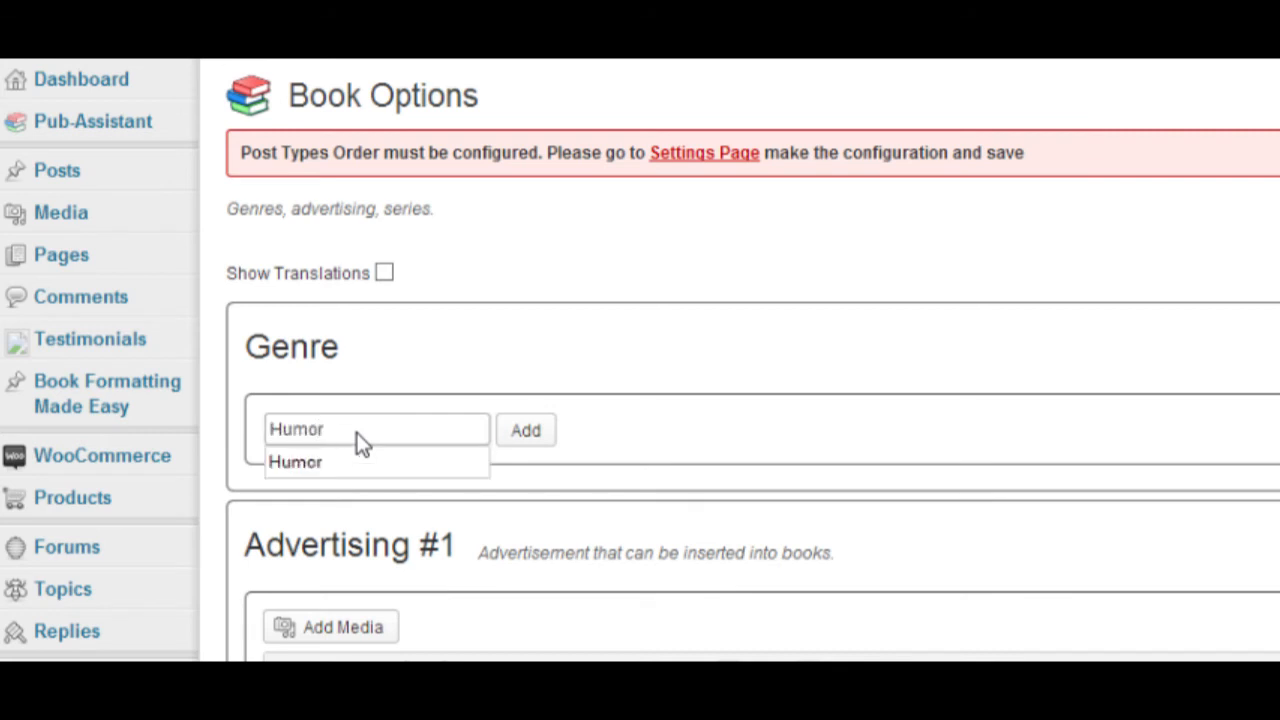
pyautogui.click(519, 441)
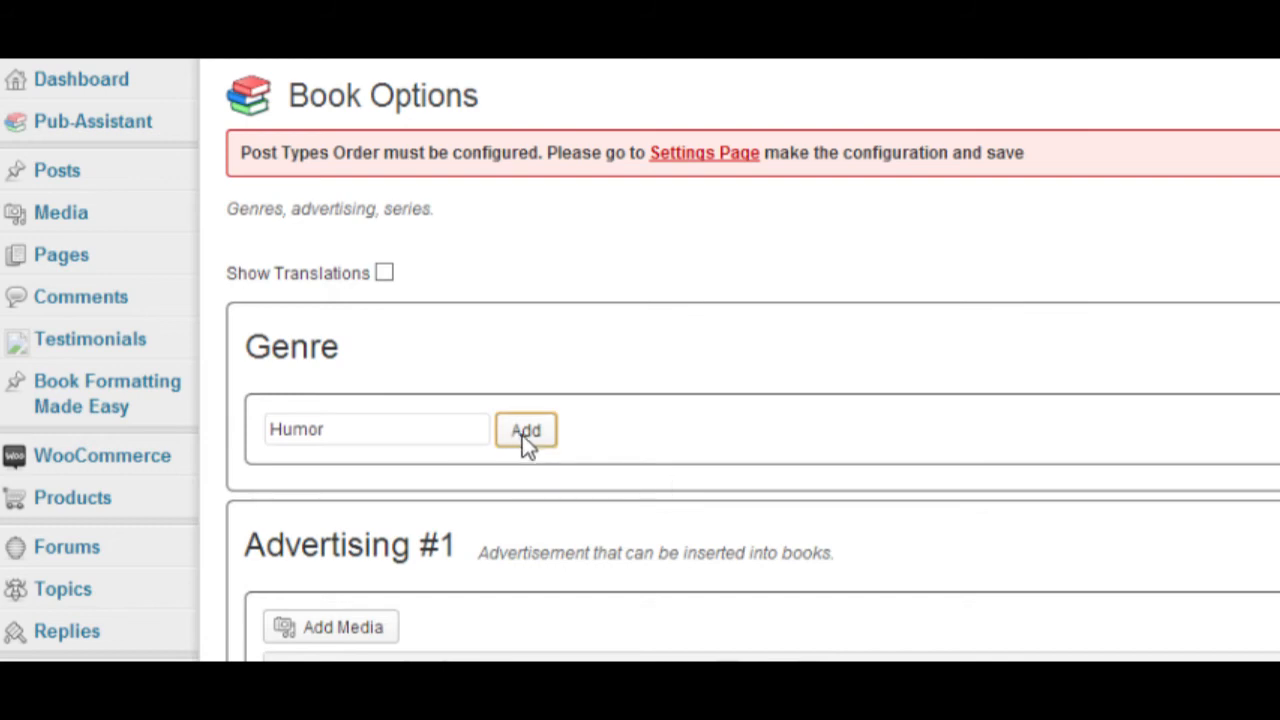
# Add Contemporary Romance as another genre
pyautogui.click(418, 589)
pyautogui.write('Contemporary Roman')
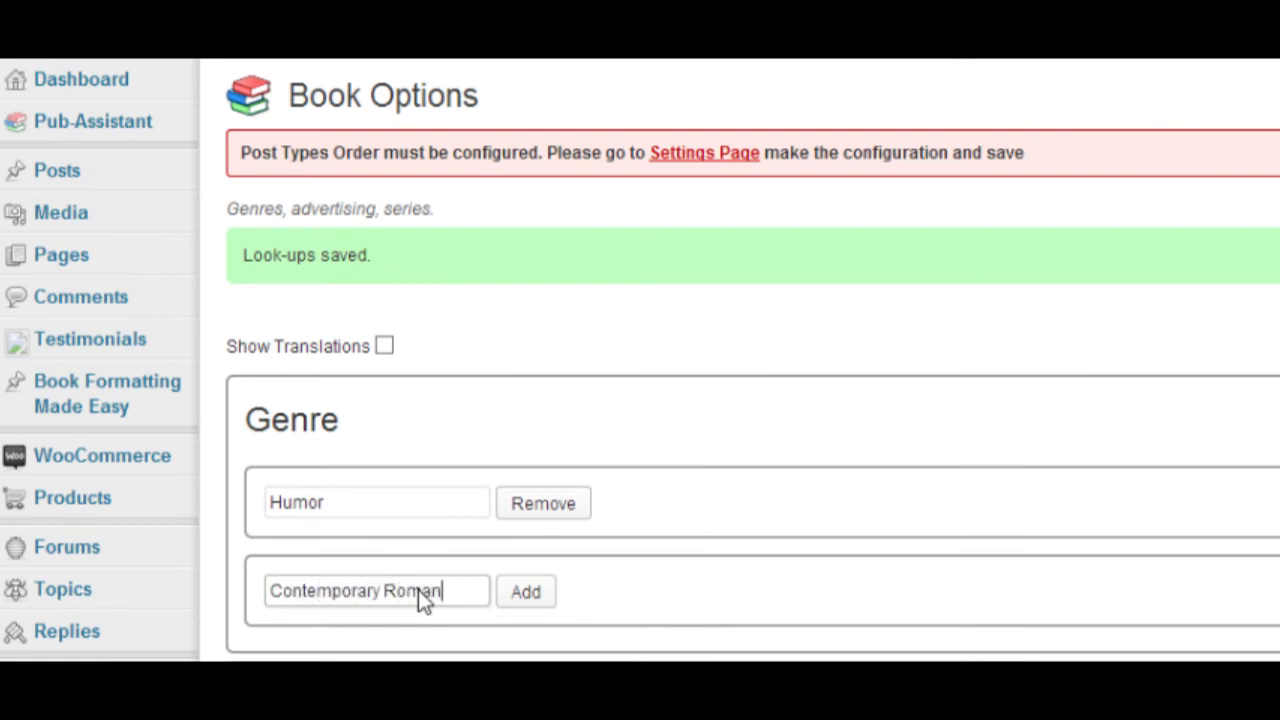
pyautogui.write('ce')
pyautogui.click(544, 595)
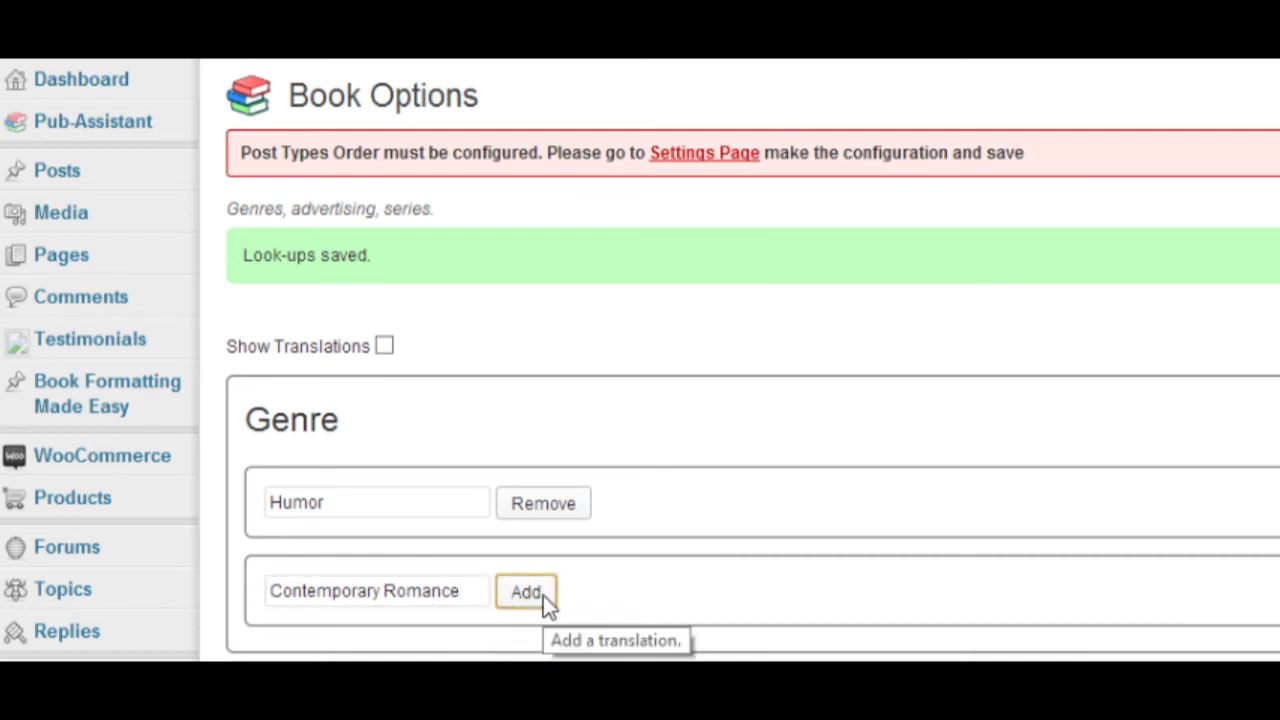
# Add Romantic Comedy as a third genre
pyautogui.click(361, 522)
pyautogui.write('Ro')
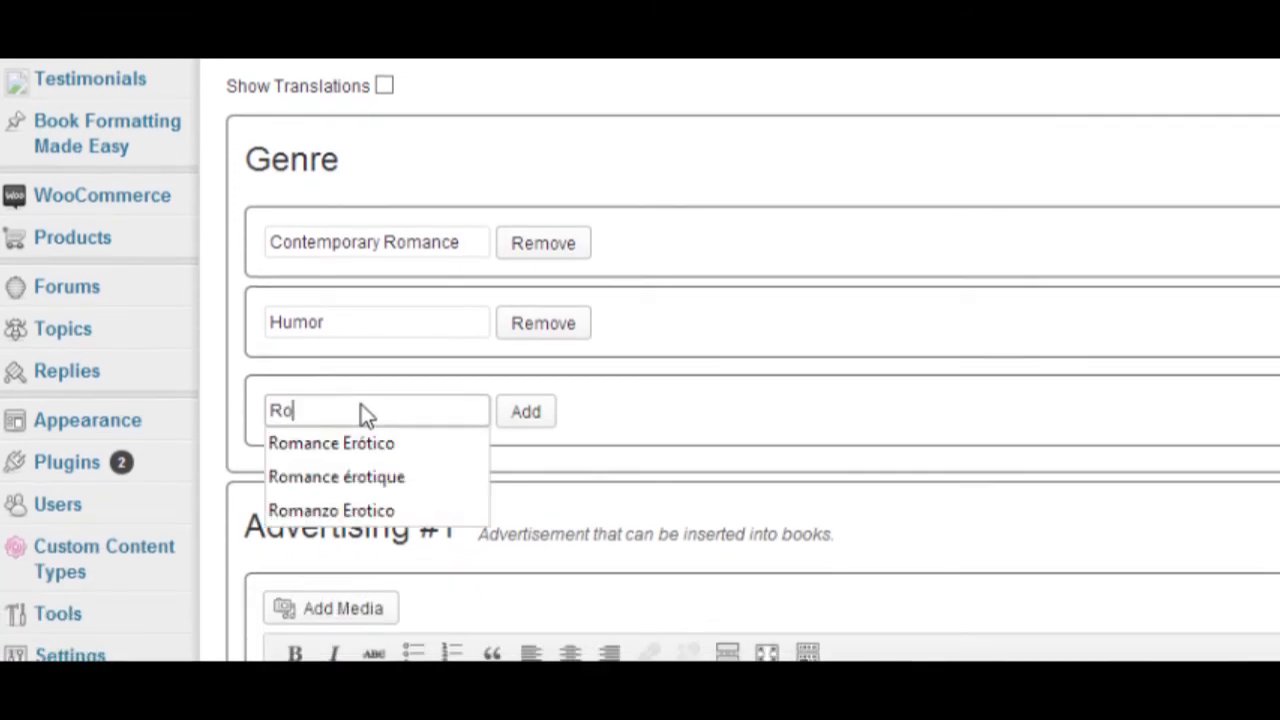
pyautogui.write('mantic Comedey')
pyautogui.press('BackSpace')
pyautogui.press('BackSpace')
pyautogui.write('y')
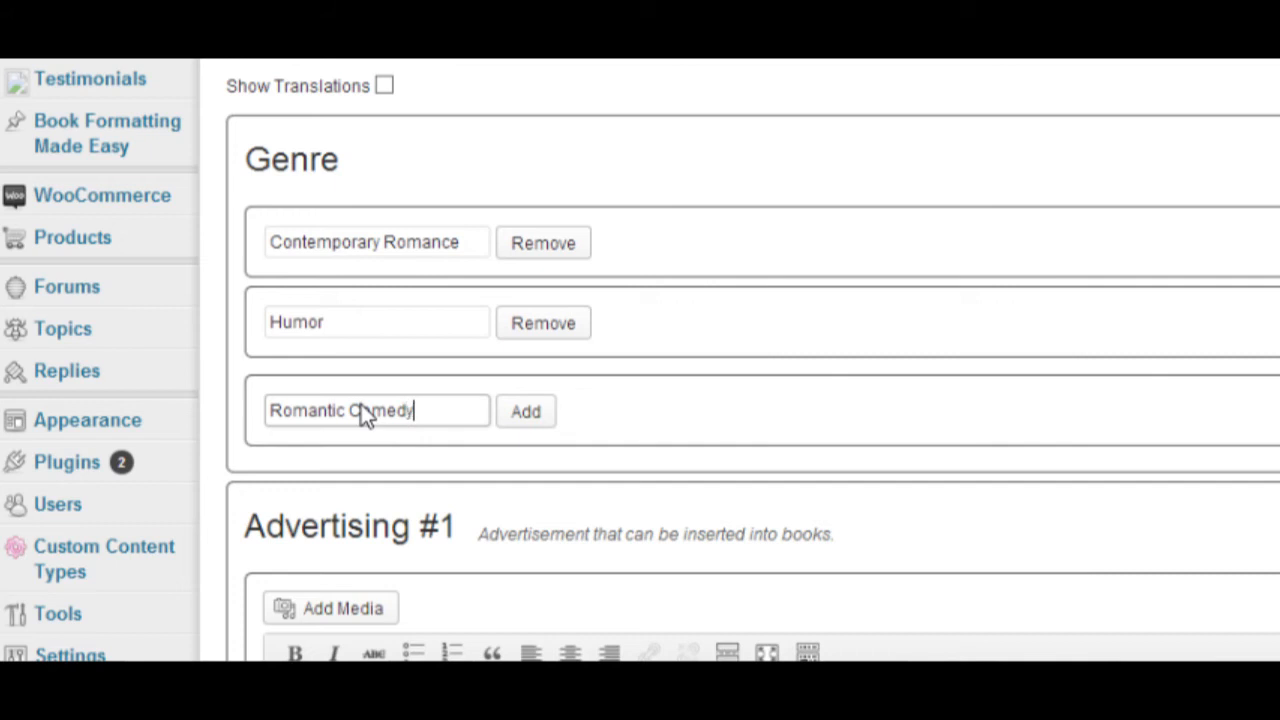
pyautogui.click(540, 418)
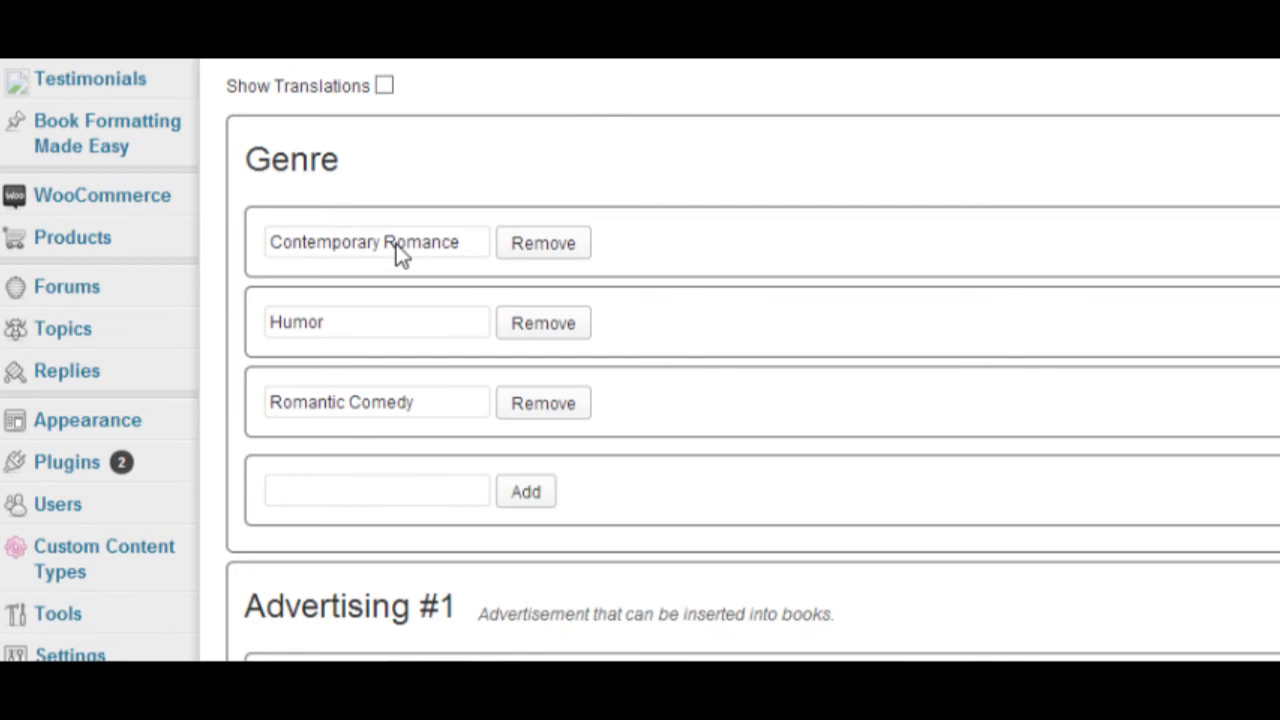
# Replace the Advertising #1 placeholder text with "Official Website:" followed by the author's website address
pyautogui.scroll(-3, 676, 380)
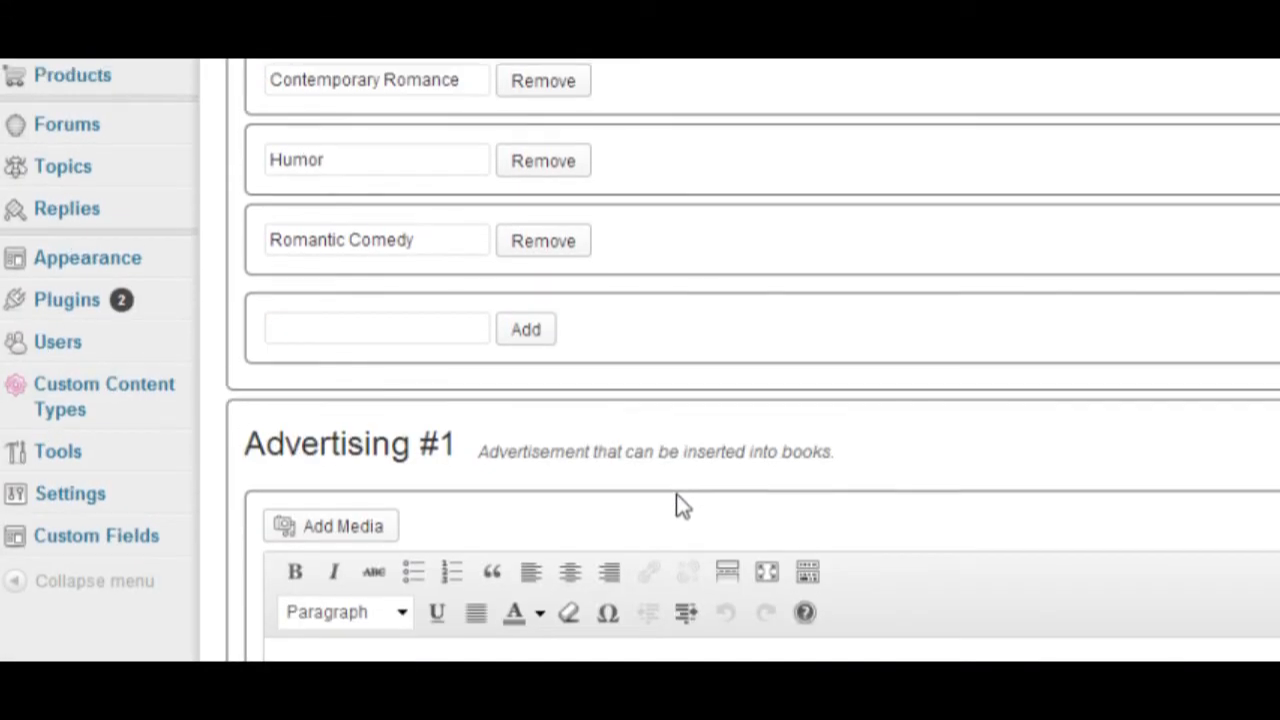
pyautogui.scroll(-5, 676, 495)
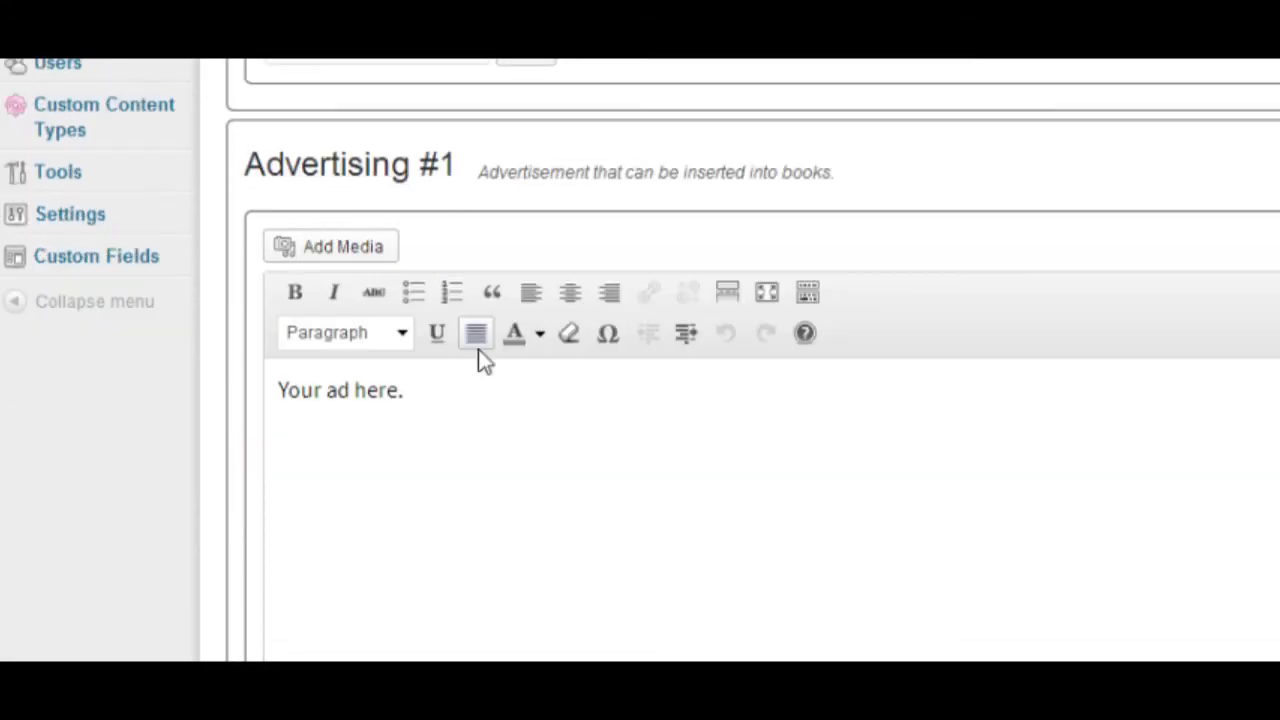
pyautogui.moveTo(417, 385); pyautogui.dragTo(277, 392)
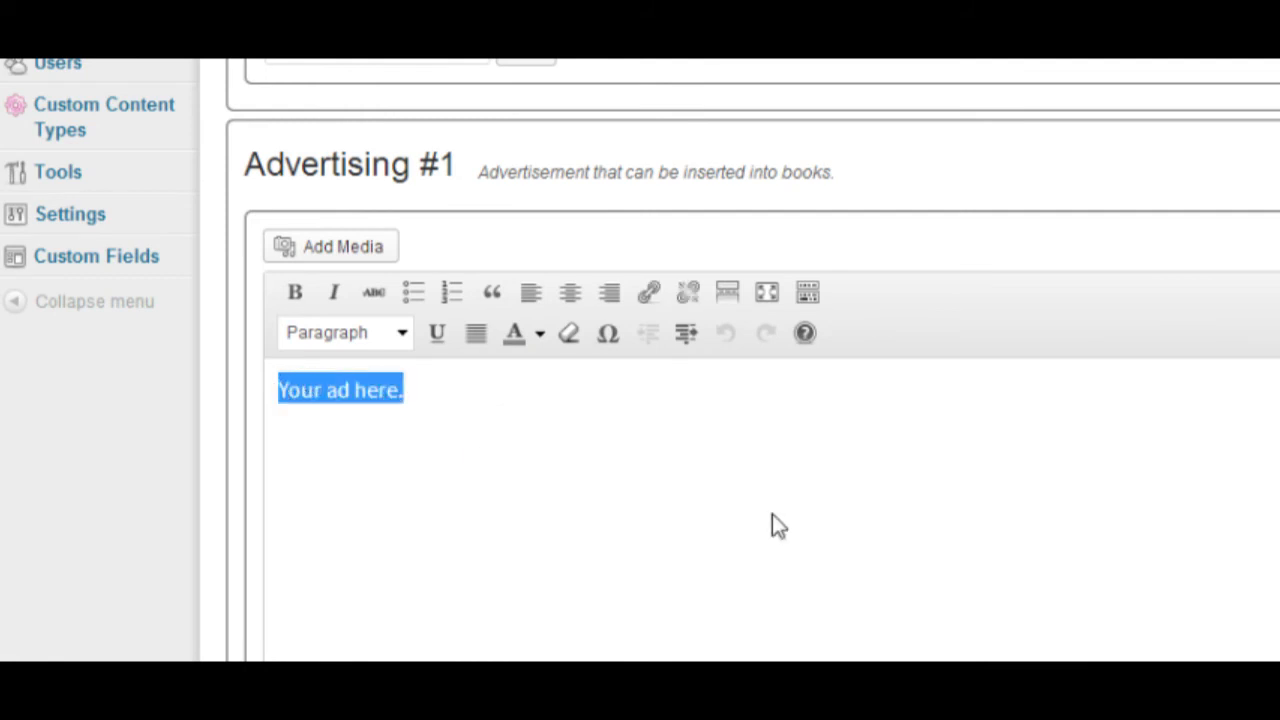
pyautogui.write('Official W')
pyautogui.press('BackSpace')
pyautogui.press('BackSpace')
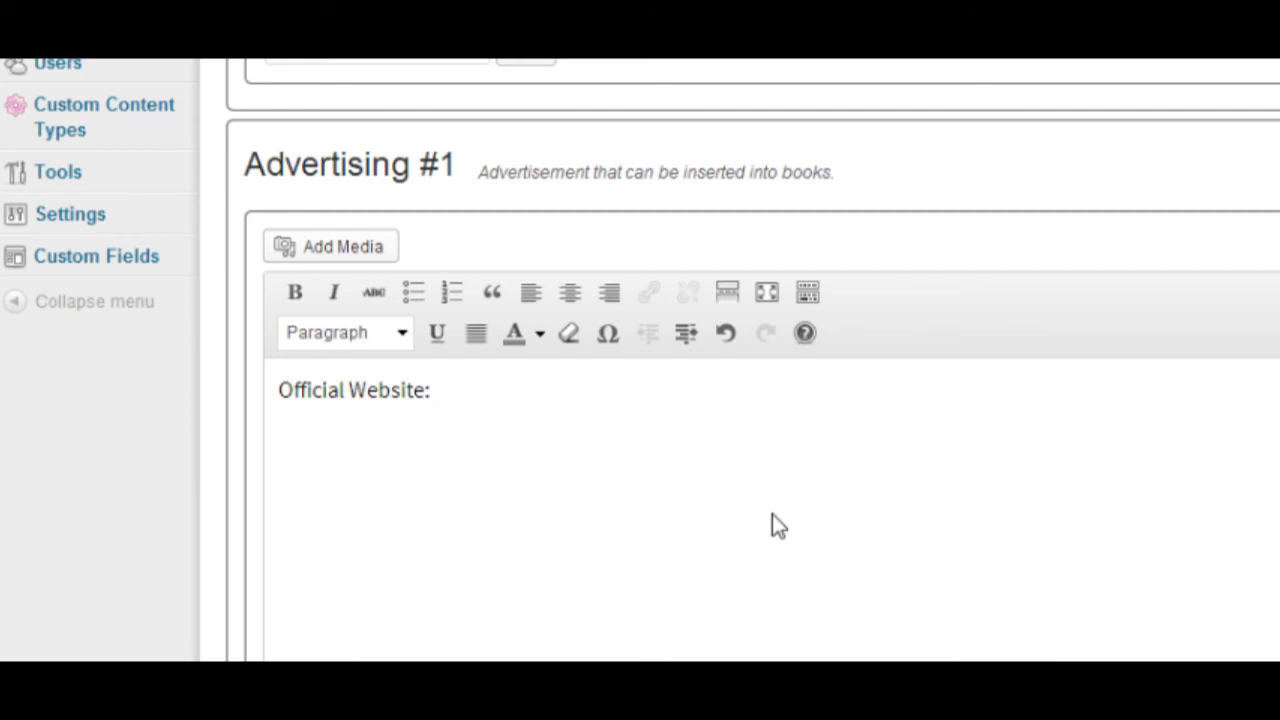
pyautogui.write('www.GregDoe.com')
# Replace the Advertising #2 placeholder text with "Visit the author on Facebook at:" followed by the author's Facebook page address
pyautogui.scroll(-2, 772, 516)
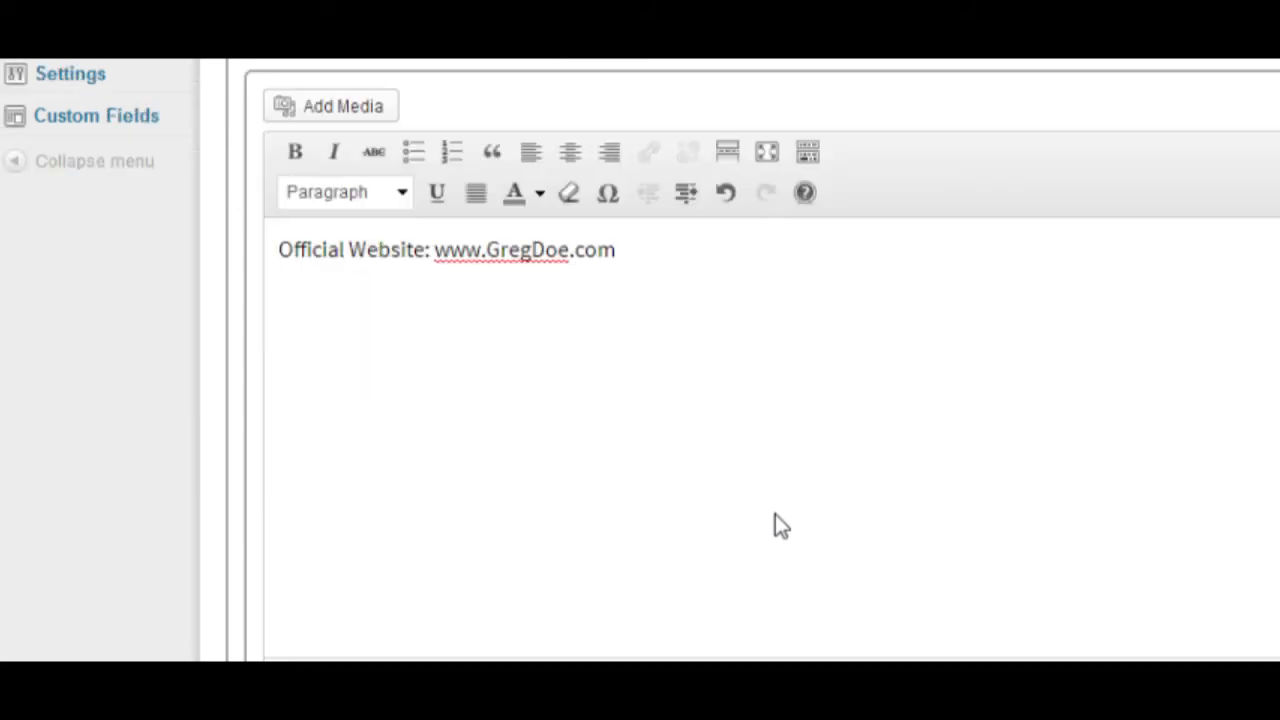
pyautogui.scroll(-4, 775, 518)
pyautogui.scroll(-3, 775, 514)
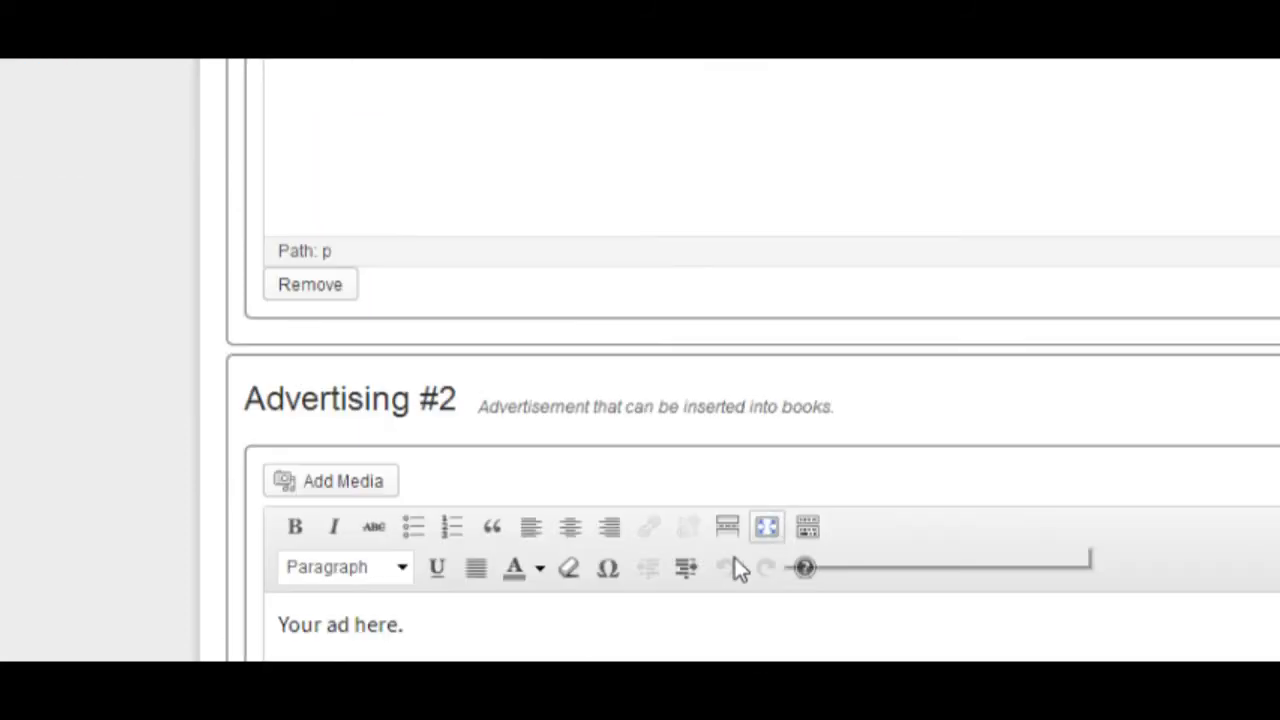
pyautogui.moveTo(460, 630); pyautogui.dragTo(243, 640)
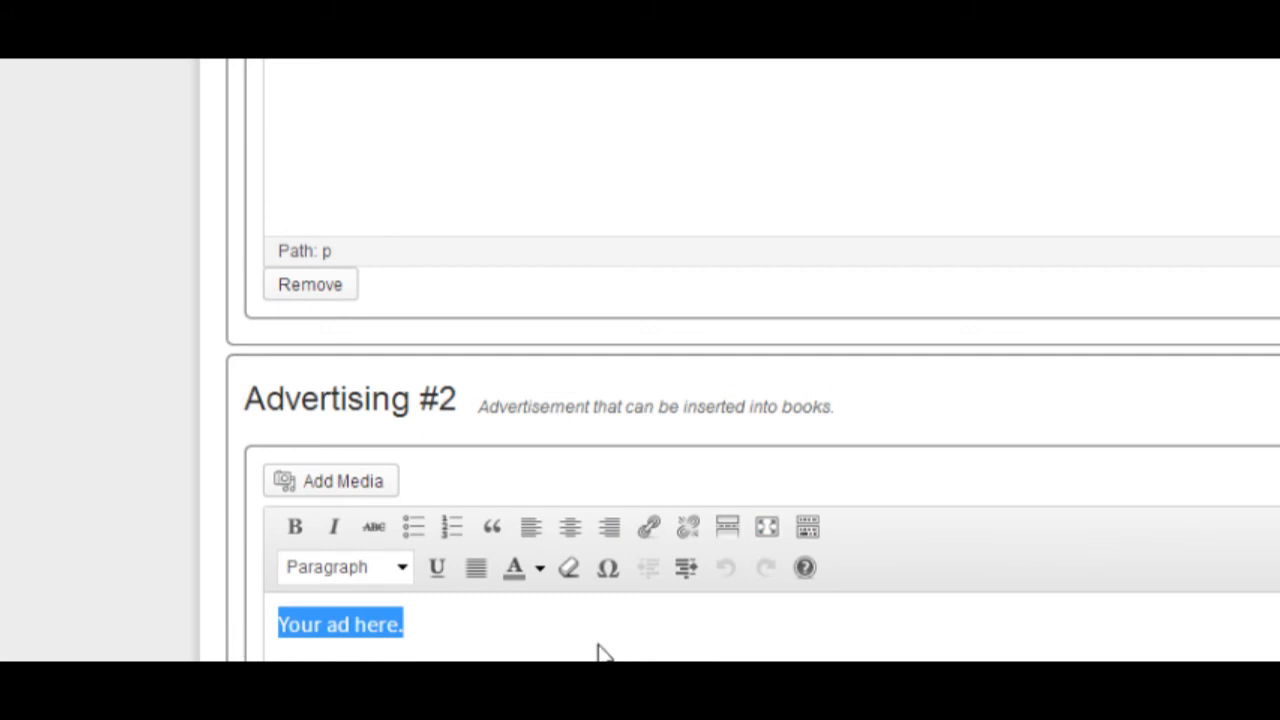
pyautogui.write('Visit the author on Facebook at')
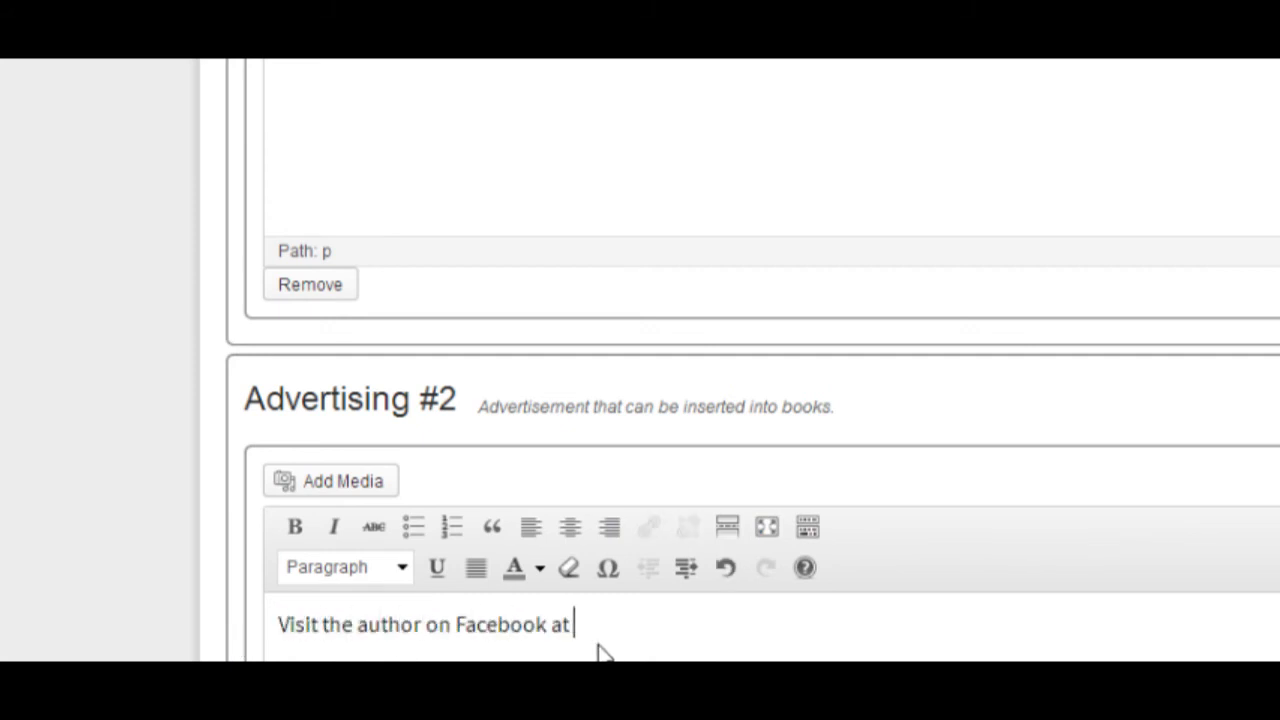
pyautogui.press('BackSpace')
pyautogui.write(': www.Facebook.com/GregDoe')
# Replace the Advertising #3 placeholder text with "Official Website:" followed by the second author's website address
pyautogui.scroll(-6, 600, 652)
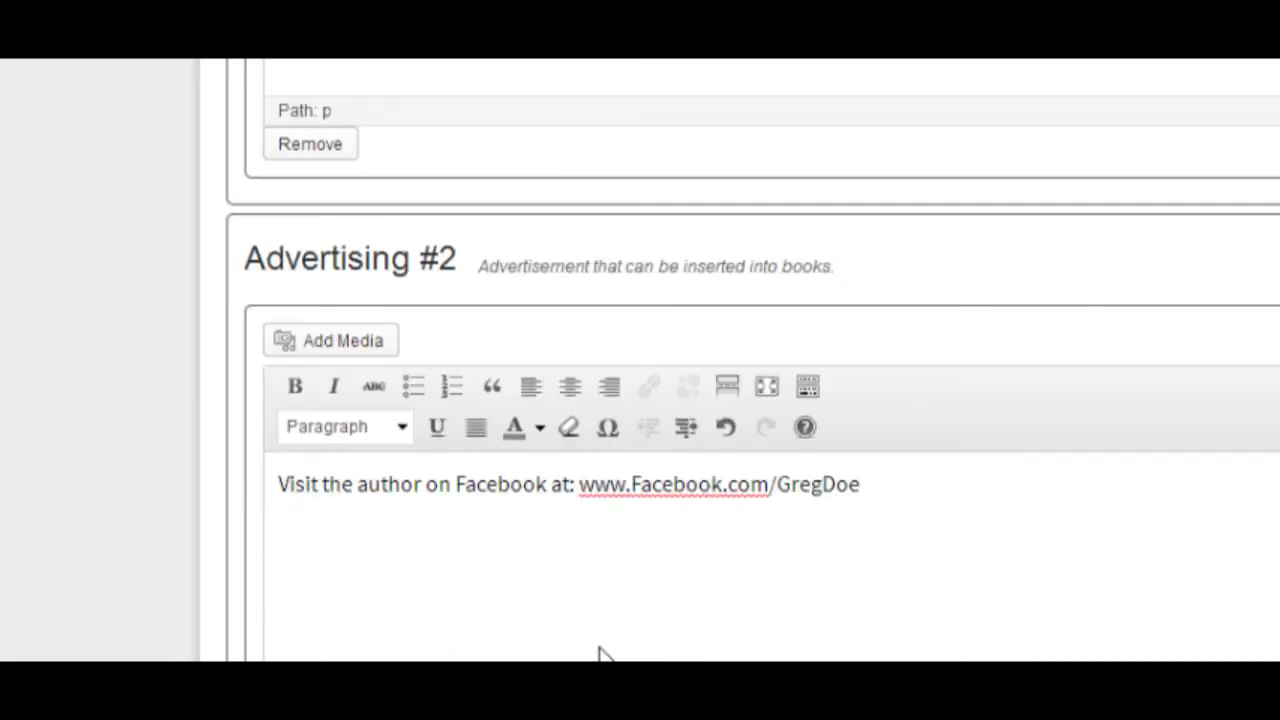
pyautogui.moveTo(404, 580); pyautogui.dragTo(285, 606)
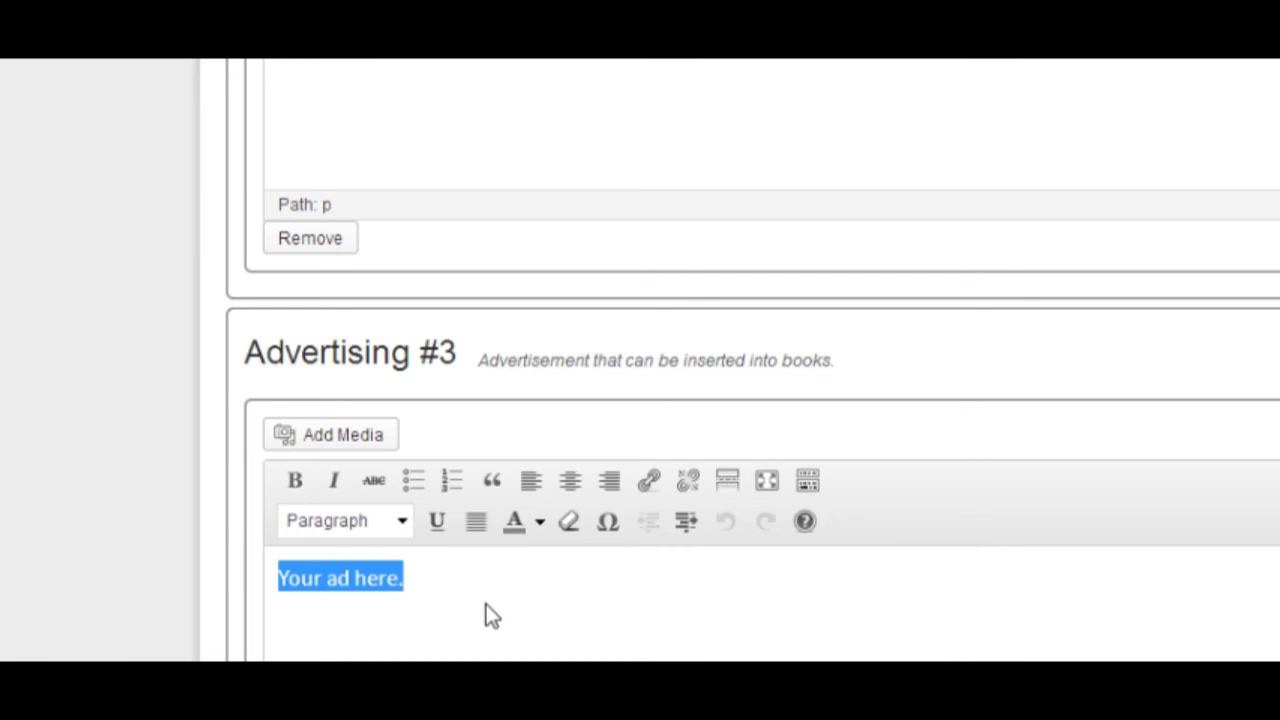
pyautogui.write('0')
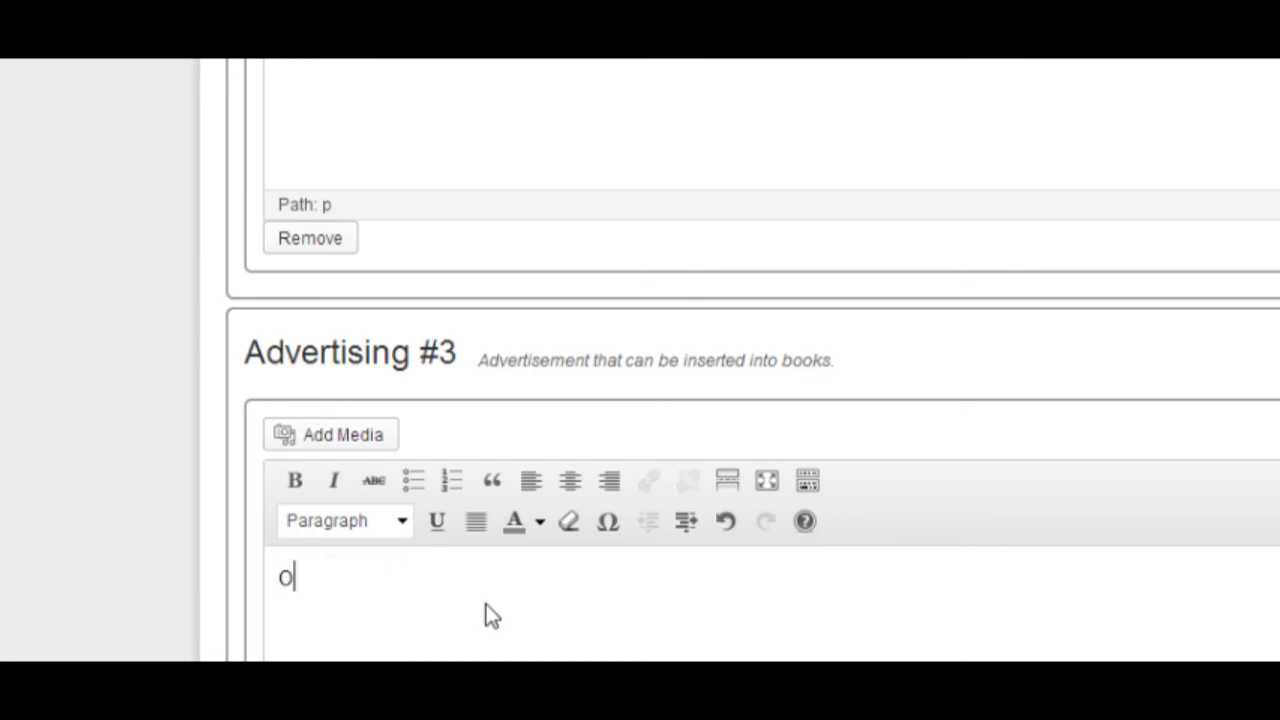
pyautogui.write('fficial Website: www.JohnDoe.com')
# Save the book options, leaving the remaining advertising entries and Series Names as they are
pyautogui.scroll(-2, 750, 400)
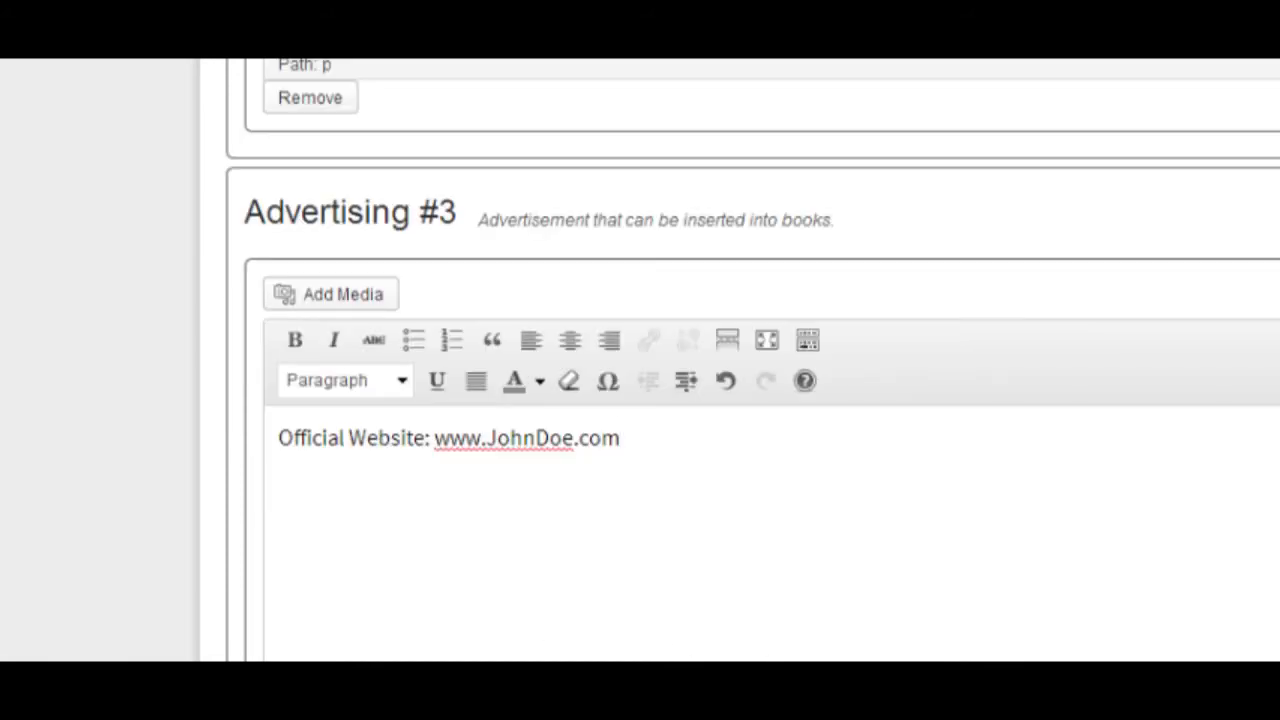
pyautogui.scroll(-8, 750, 400)
pyautogui.scroll(-15, 750, 400)
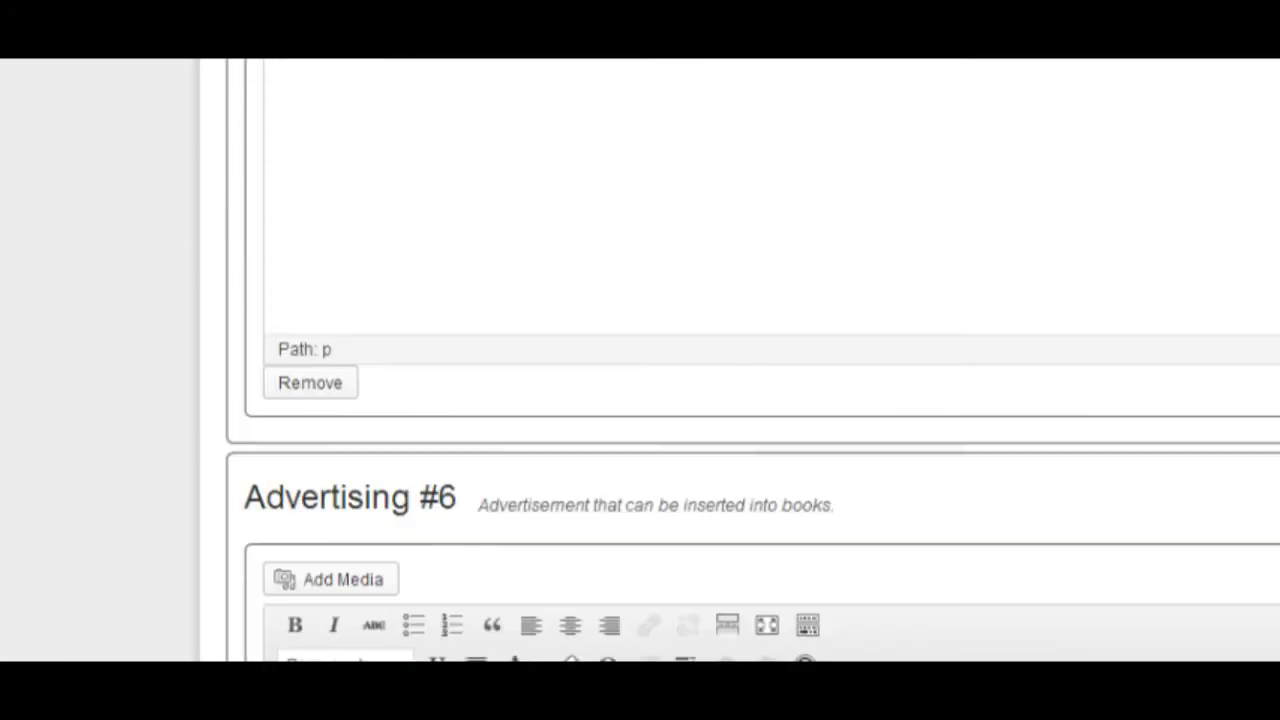
pyautogui.scroll(-10, 750, 400)
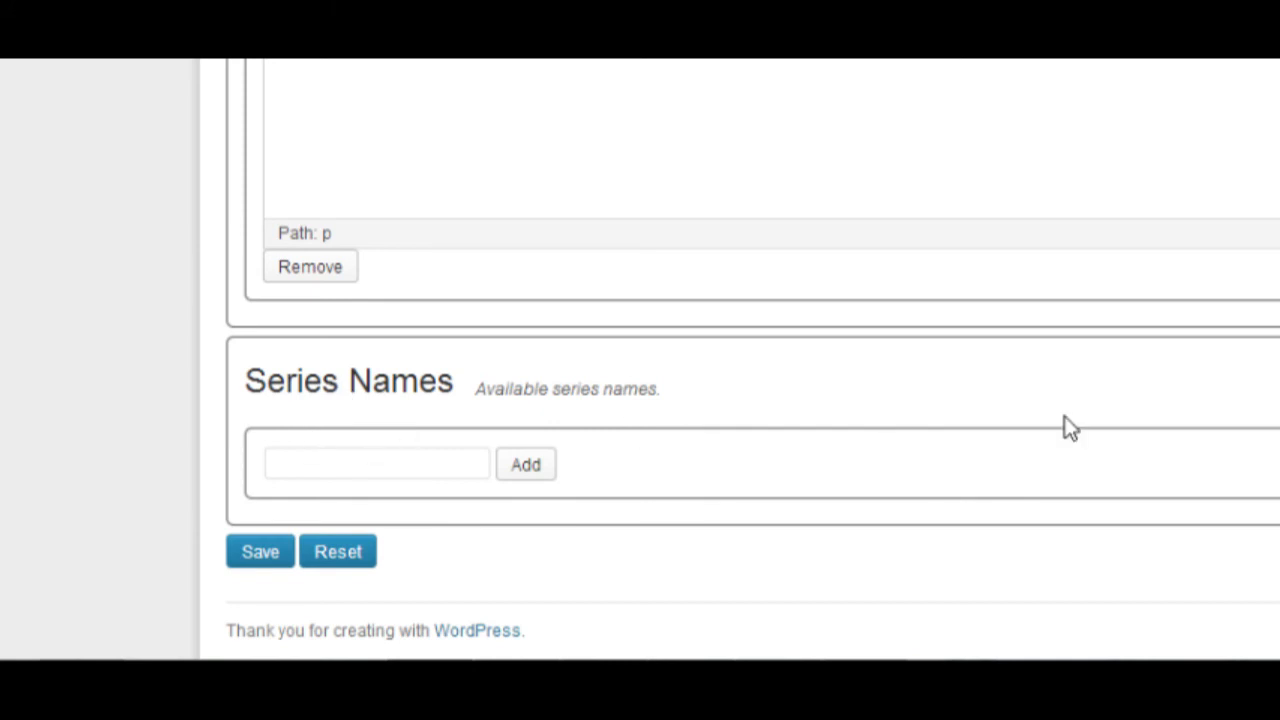
pyautogui.click(262, 553)
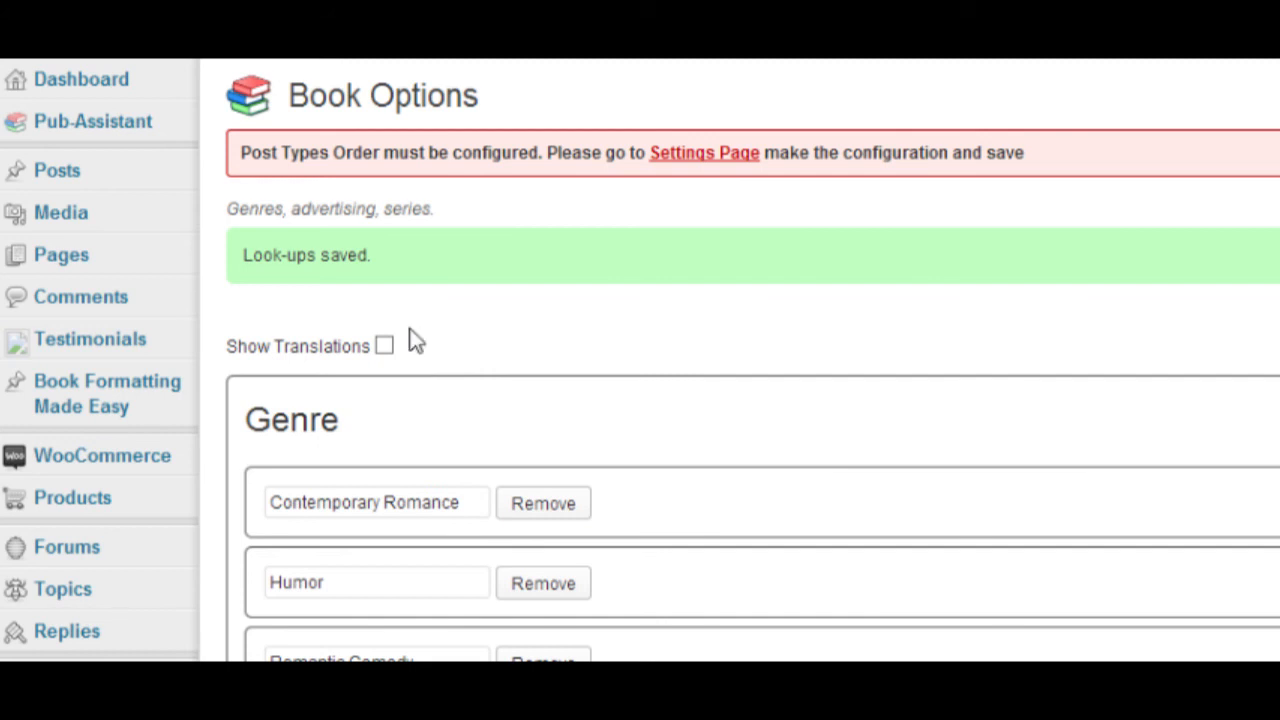
# Open the Legal settings page from the Pub-Assistant Set-Up list
pyautogui.moveTo(168, 135)
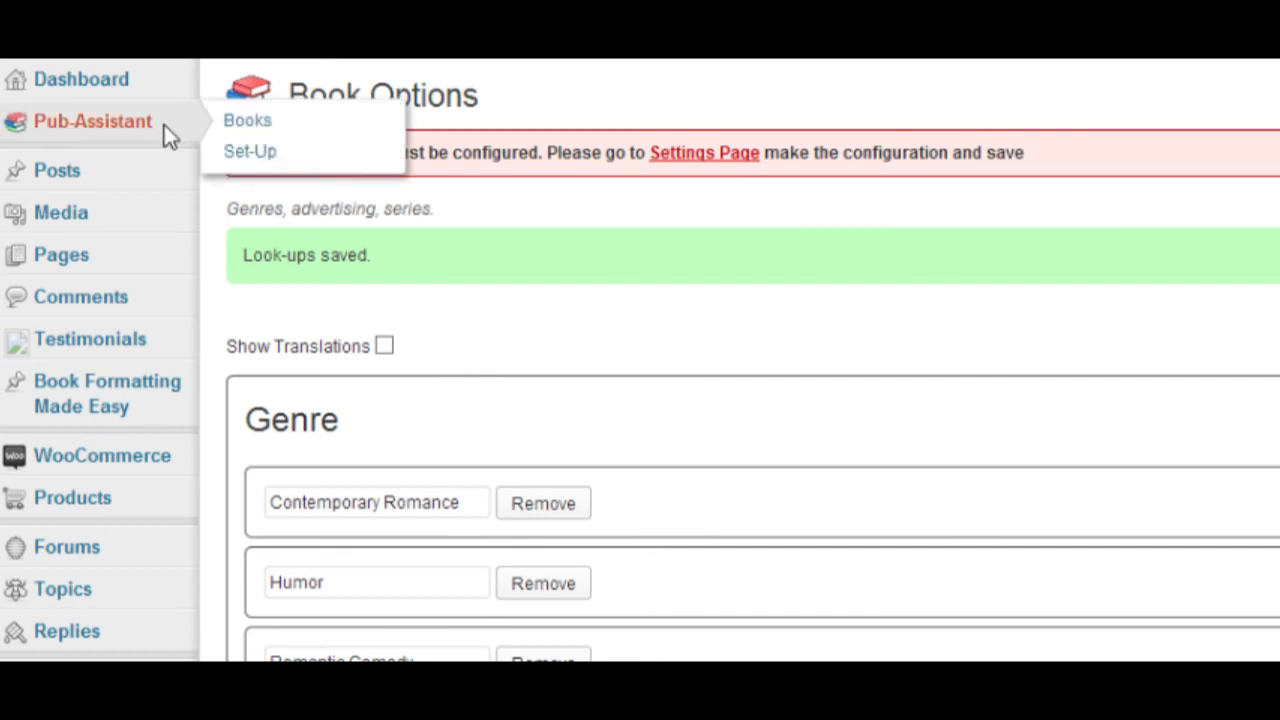
pyautogui.click(258, 155)
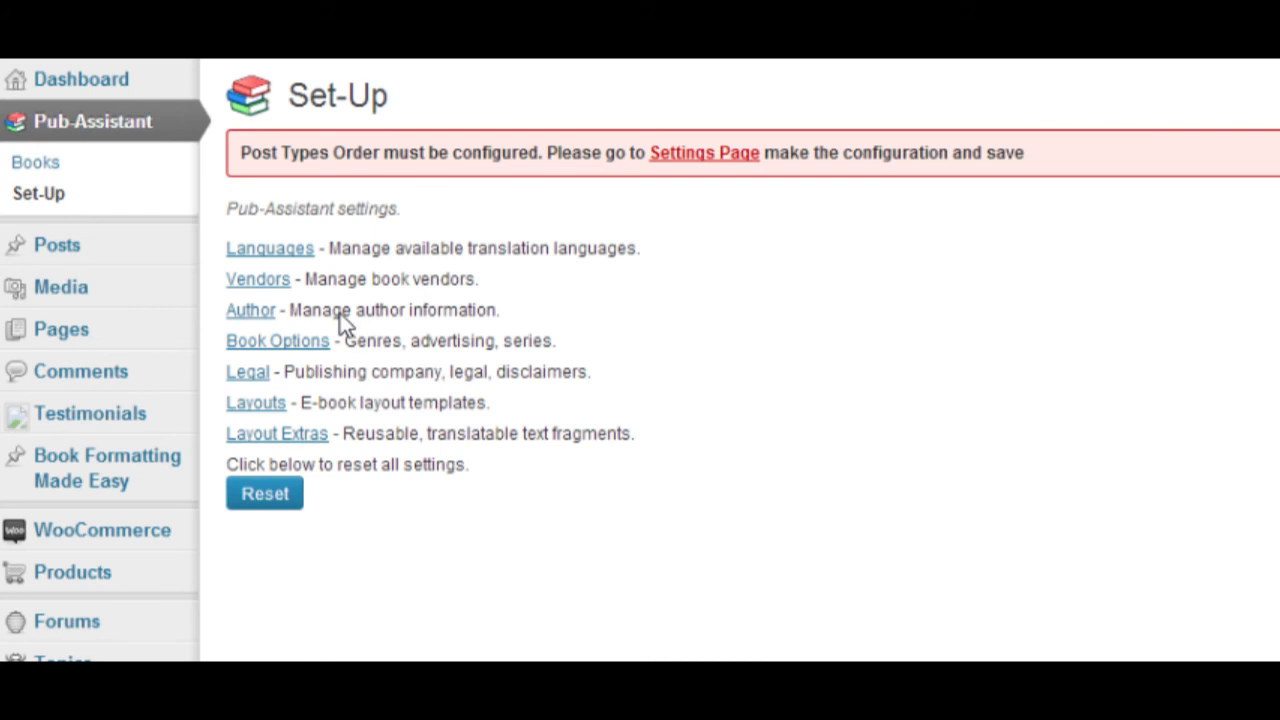
pyautogui.click(243, 373)
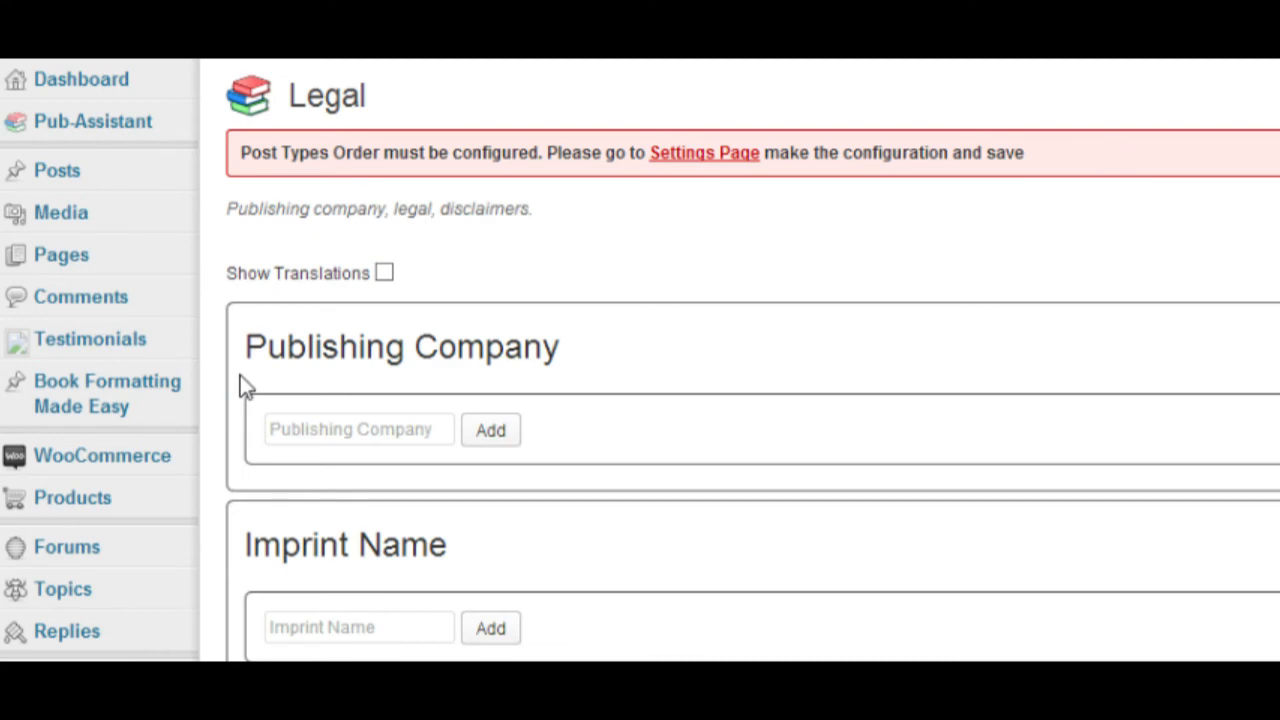
# Enter "RateABull Publishing" as the publishing company and "RateABull Books" as the imprint name
pyautogui.click(340, 445)
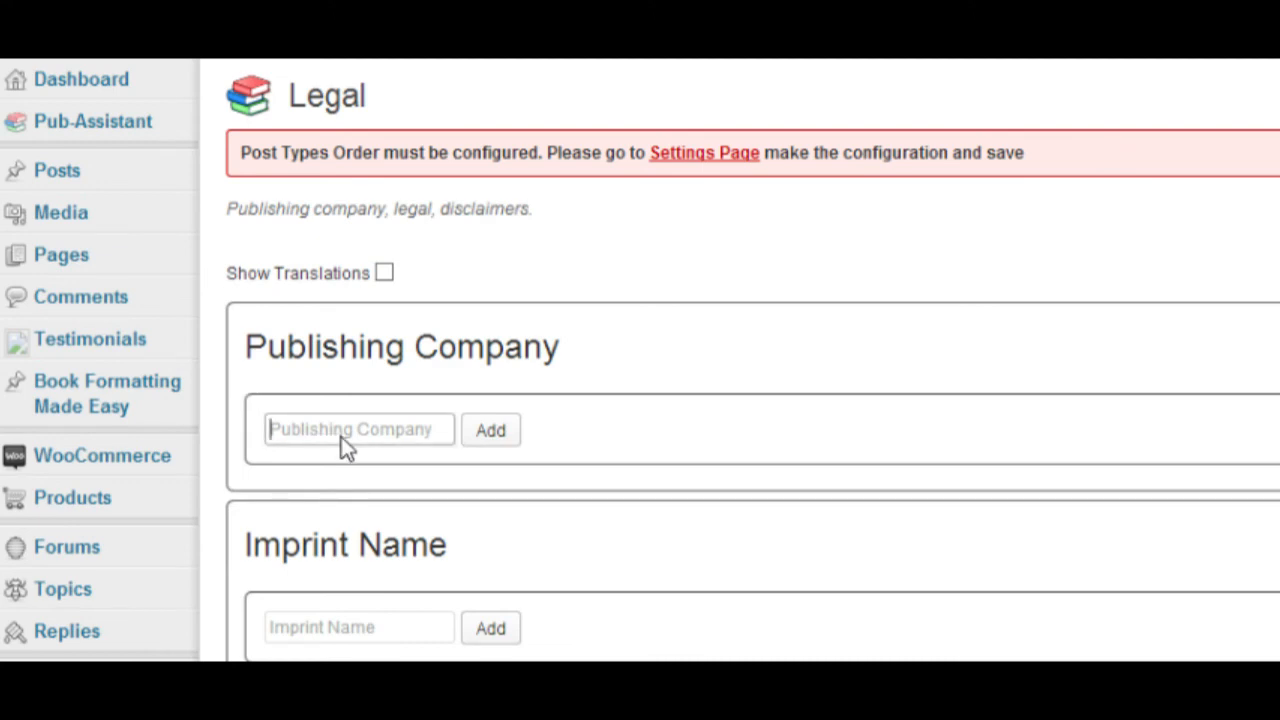
pyautogui.write('Rate')
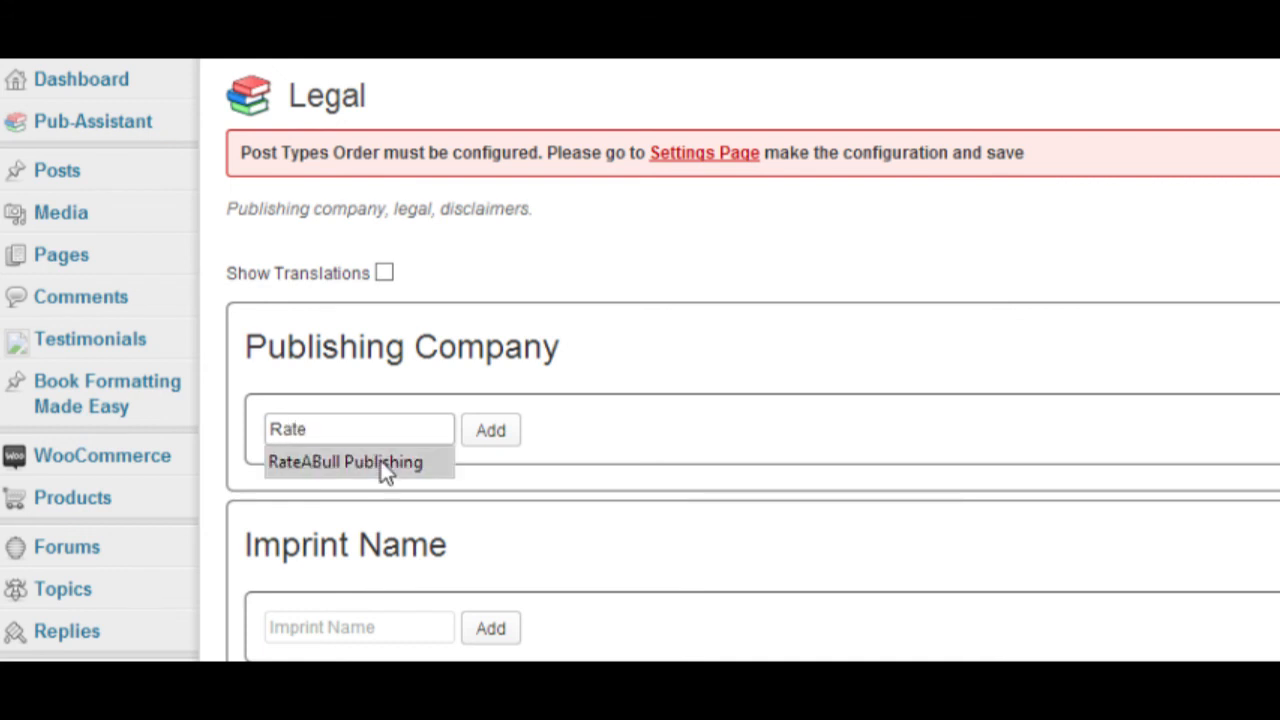
pyautogui.click(382, 464)
pyautogui.click(379, 628)
pyautogui.write('RateABull Books')
# Fill in the Legal text with the fictitious characters and events statement, the cover models notice and the all-rights-reserved paragraph
pyautogui.scroll(-4, 643, 385)
pyautogui.click(639, 387)
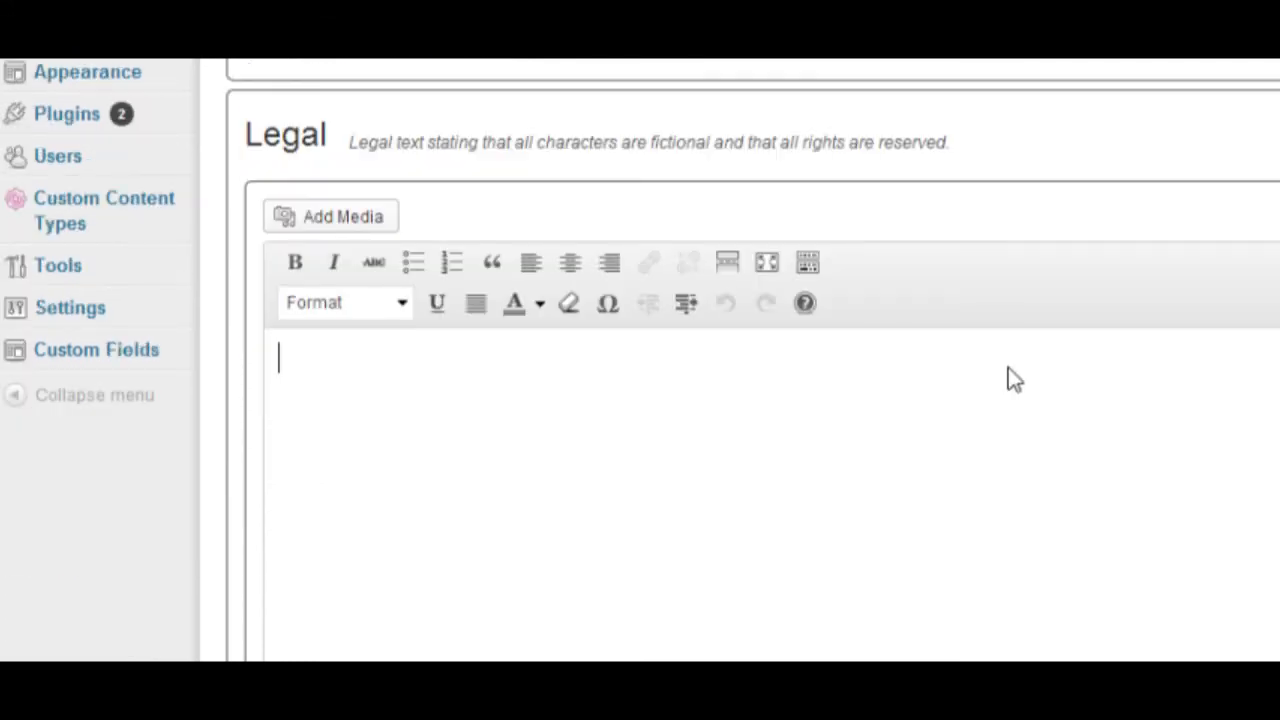
pyautogui.write('The characters and events in this book are fictitious. Any similarity to real persons, living or dead, is coincidental and not intended by the author. The person or people depicted on the cover are models and are in no way associated with the creation, content, or subject matter of this book.  All rights reserved. No part of this book may be reproduced in any form or by any electronic or mechanical means, including information storage and retrieval systems, without permission in writing from the publisher, except by a reviewer who may quote brief passages in a review.')
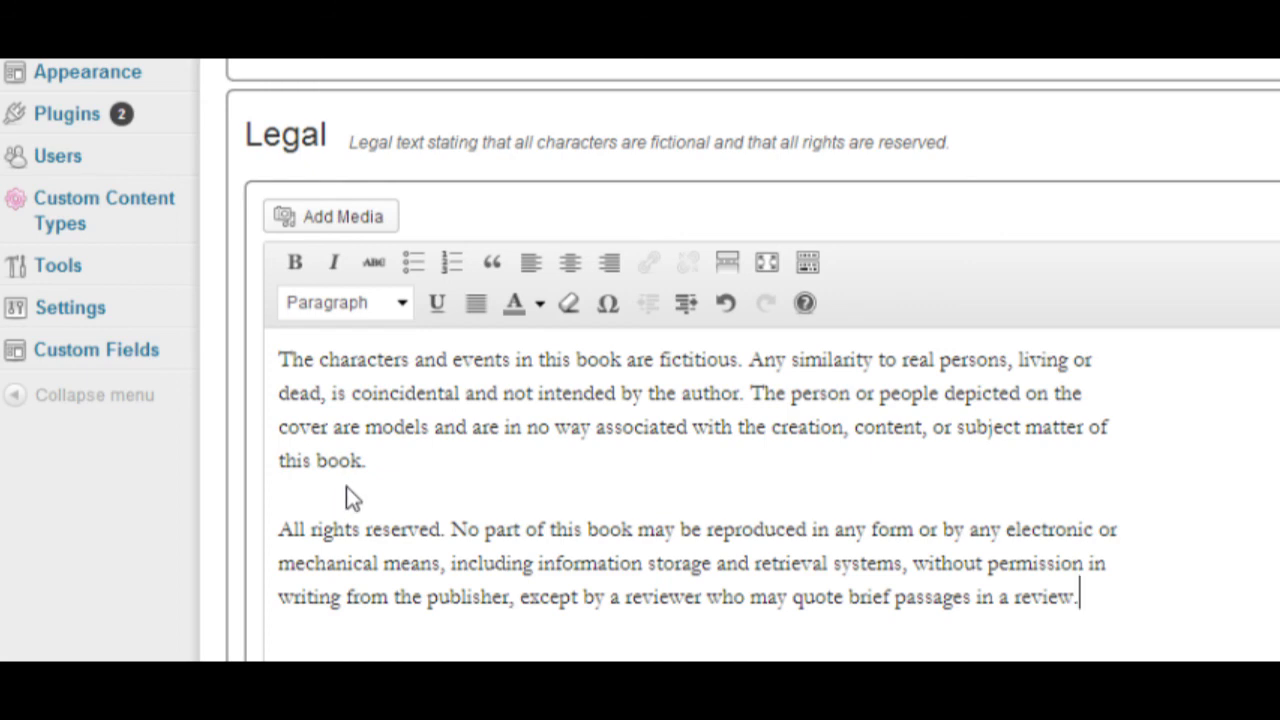
# Enter "* The book contains adult humor." as the first book disclaimer
pyautogui.scroll(-9, 752, 360)
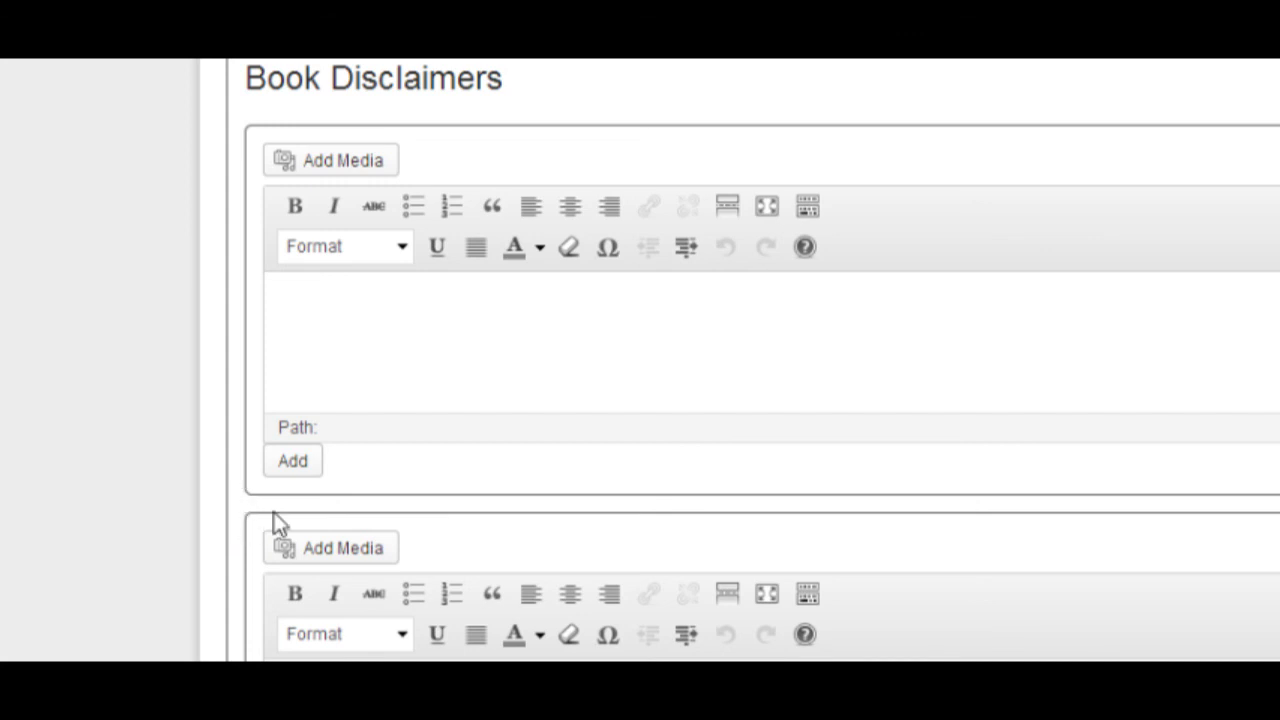
pyautogui.click(518, 333)
pyautogui.write('* The book contains adult humor.')
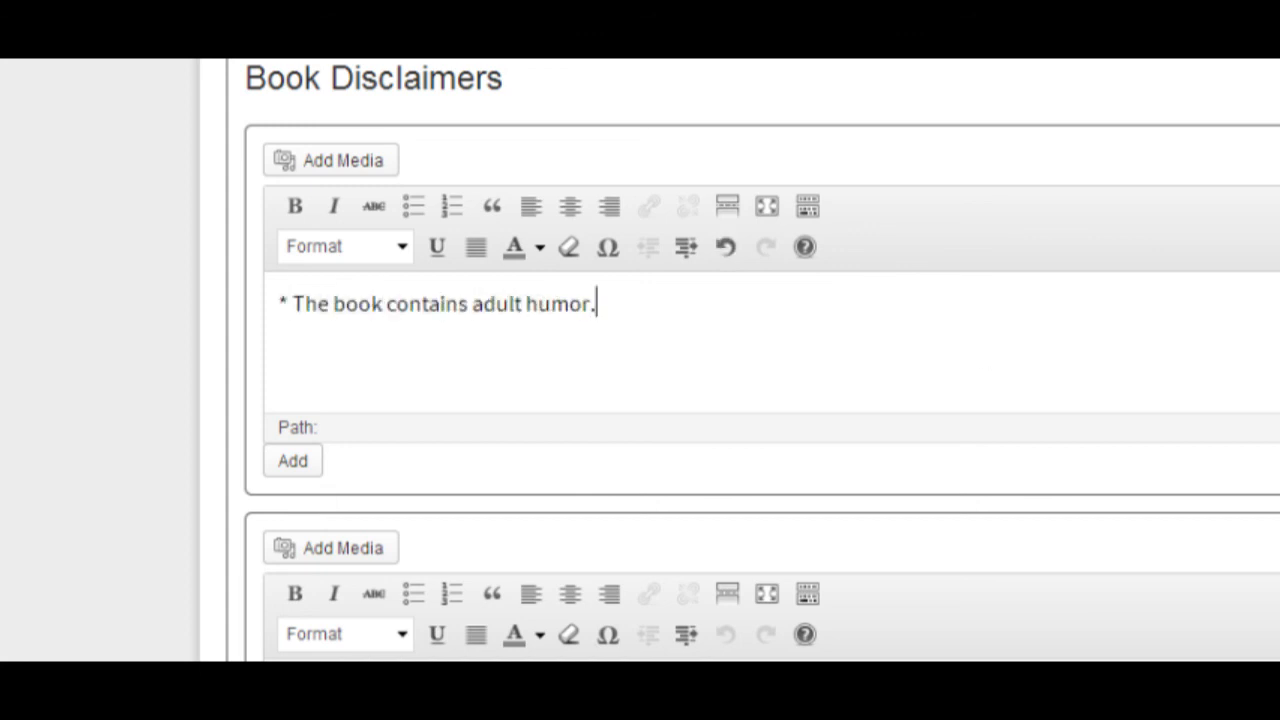
# Review the prefilled Smashwords Published By and Smashwords Legal entries
pyautogui.scroll(-8, 740, 390)
pyautogui.scroll(-3, 740, 390)
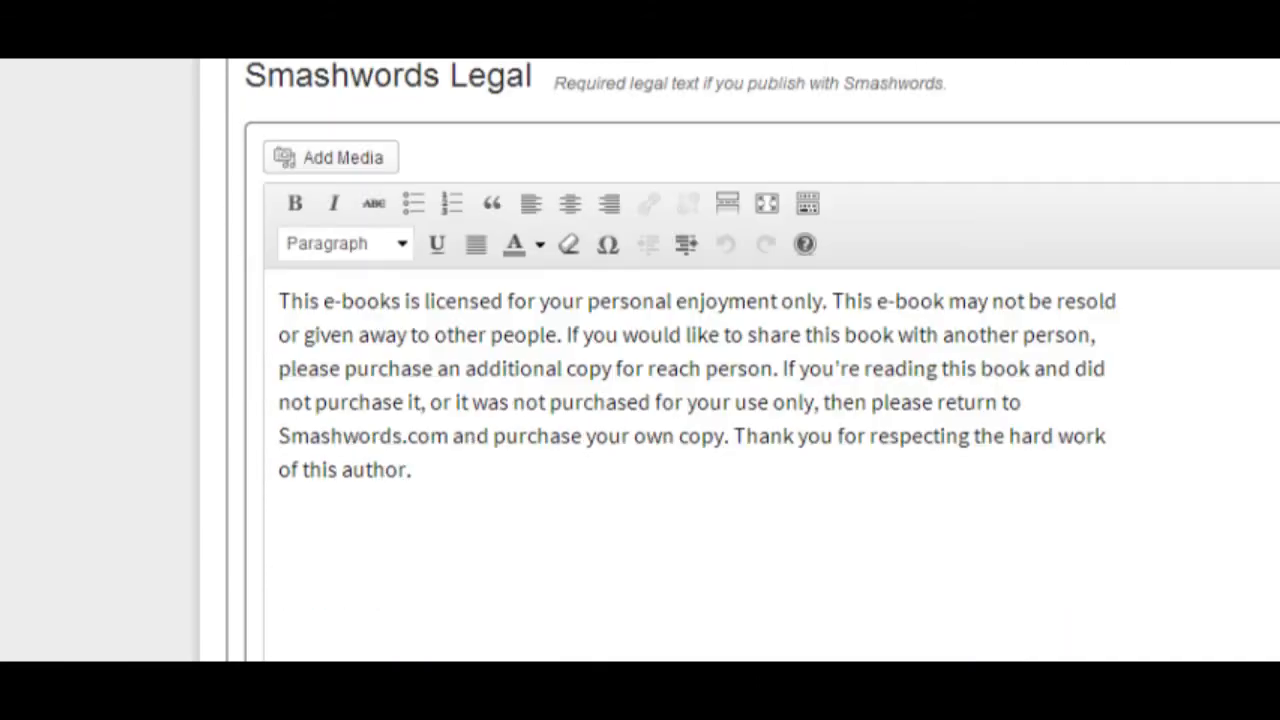
pyautogui.scroll(3, 740, 390)
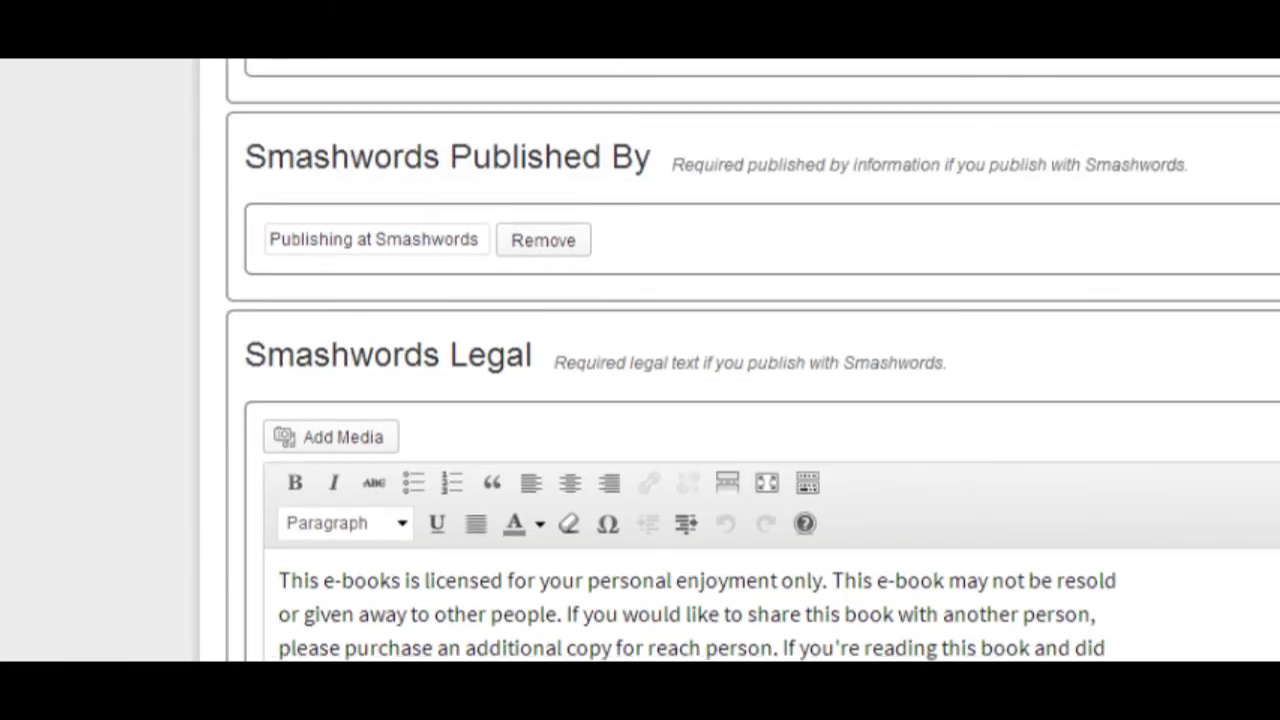